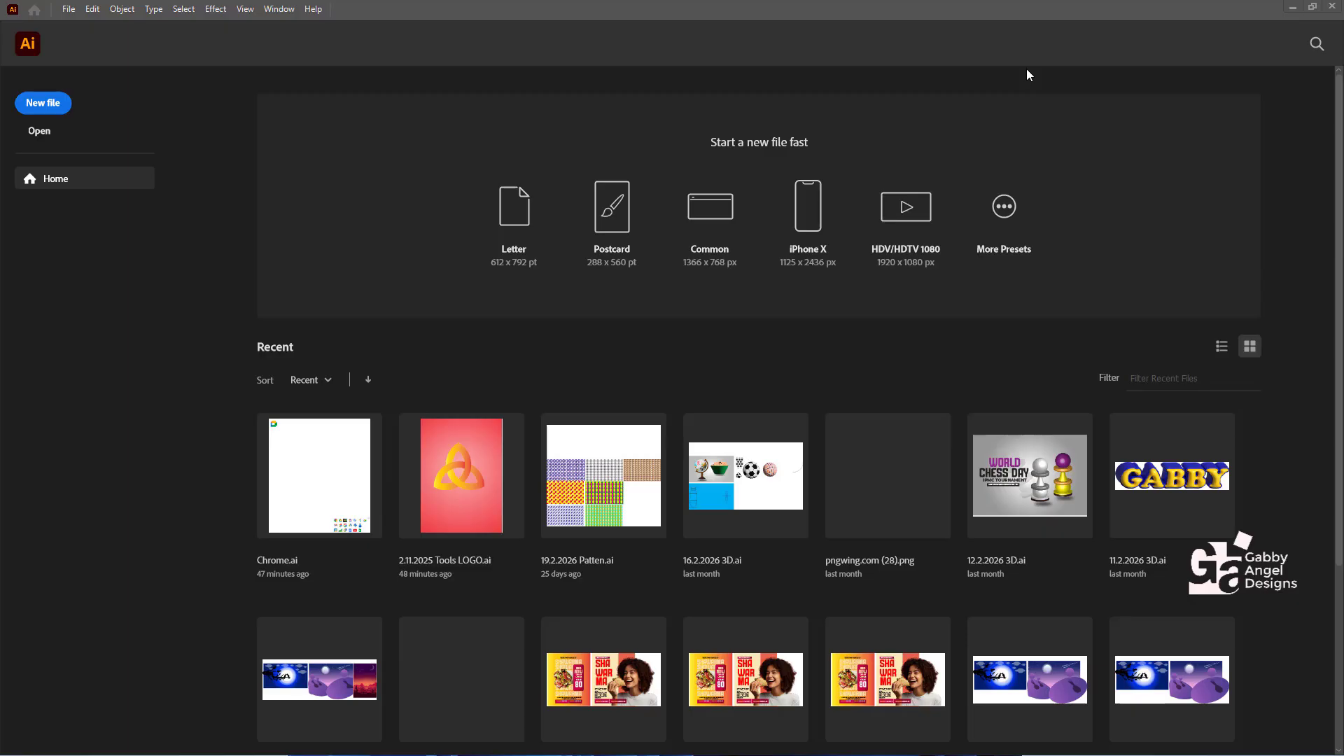
Create a new document 5 in wide and 5 in high, with inches as units and RGB Color mode.
{"action": "left_click", "coordinate": [43, 103]}
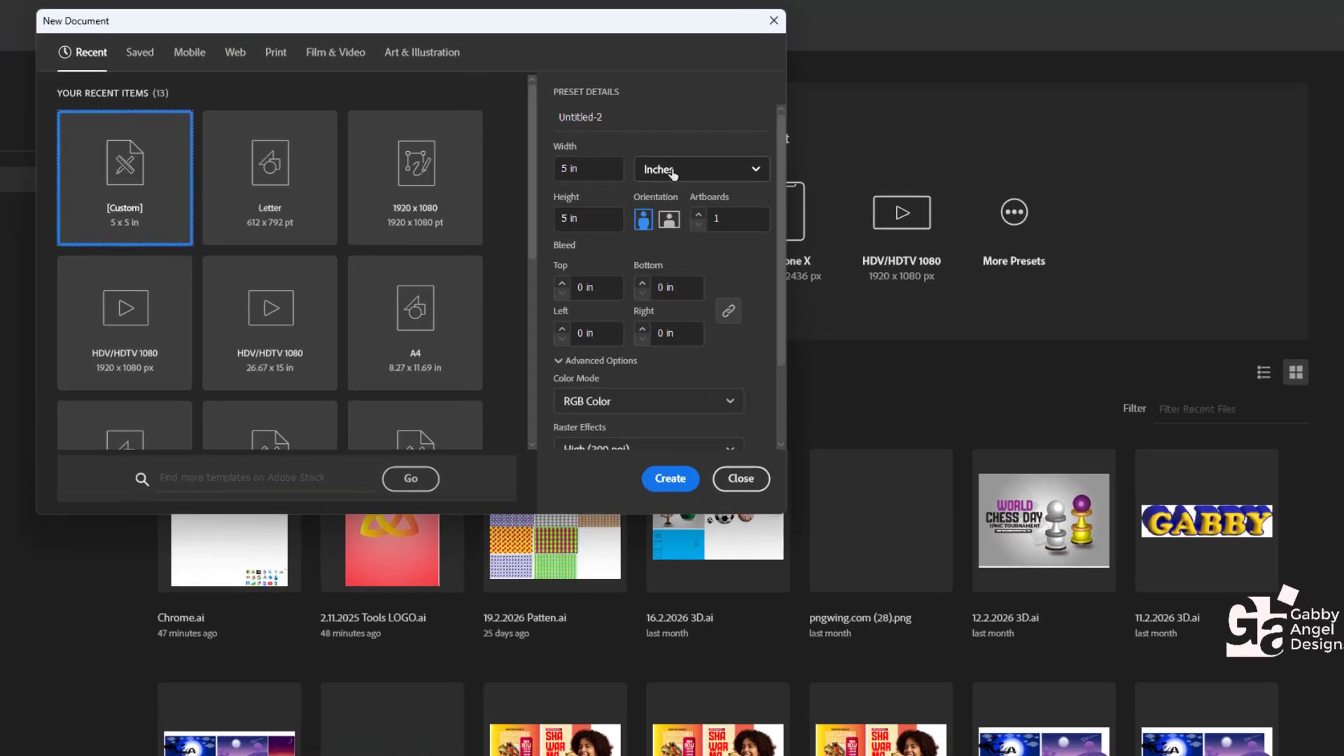
{"action": "left_click", "coordinate": [672, 174]}
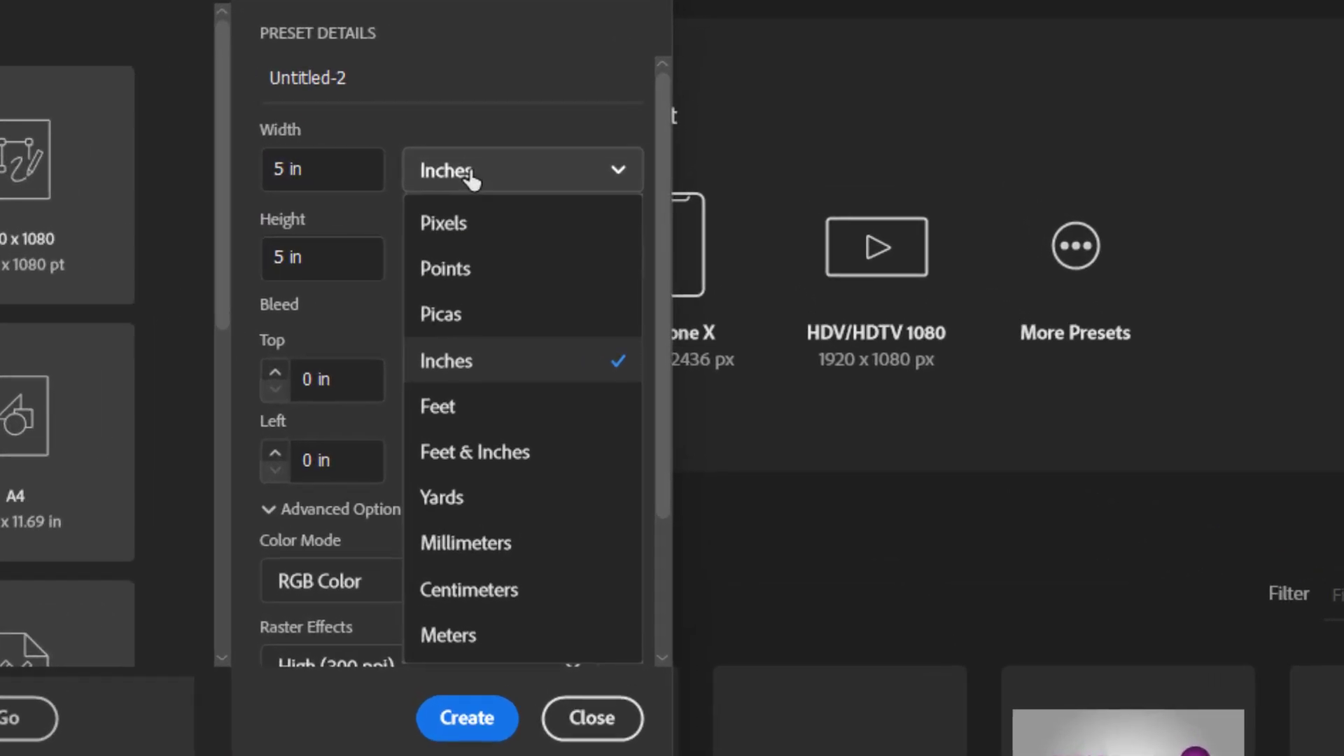
{"action": "left_click", "coordinate": [474, 361]}
{"action": "left_click_drag", "start_coordinate": [335, 164], "coordinate": [249, 175]}
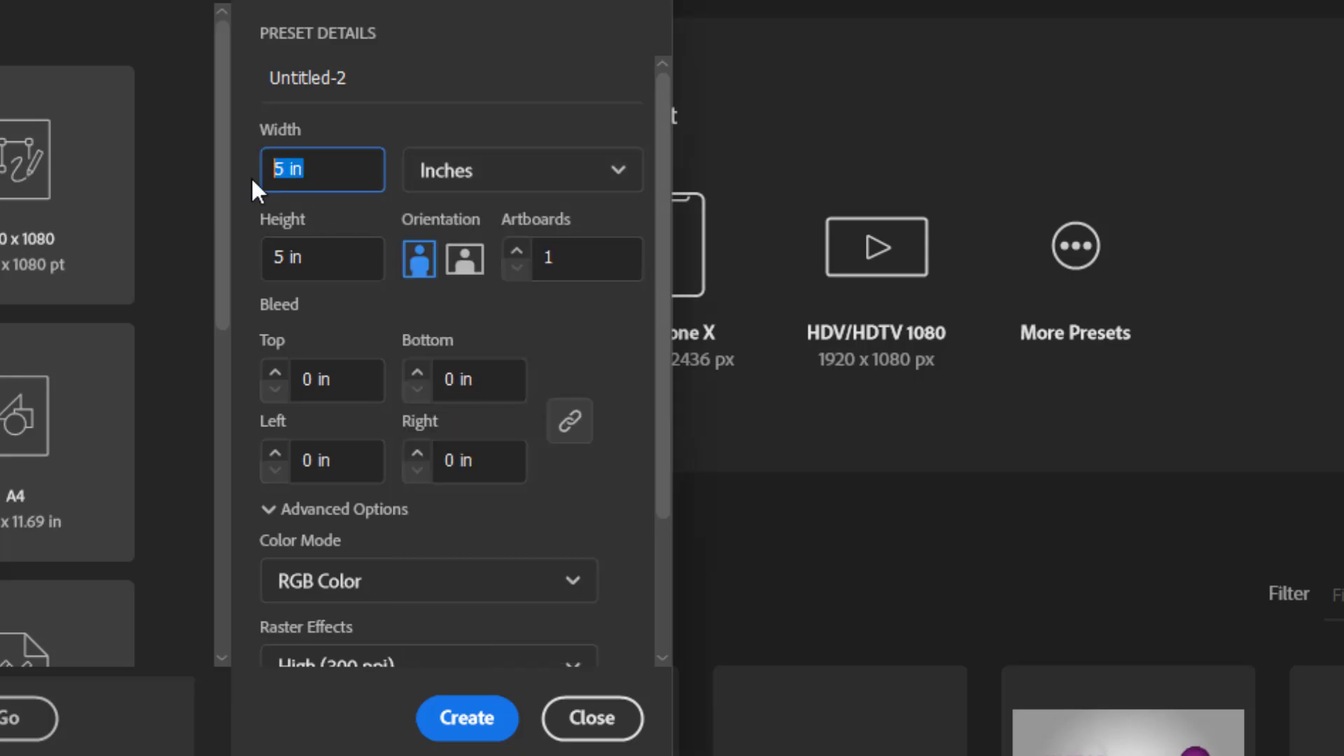
{"action": "type", "text": "5"}
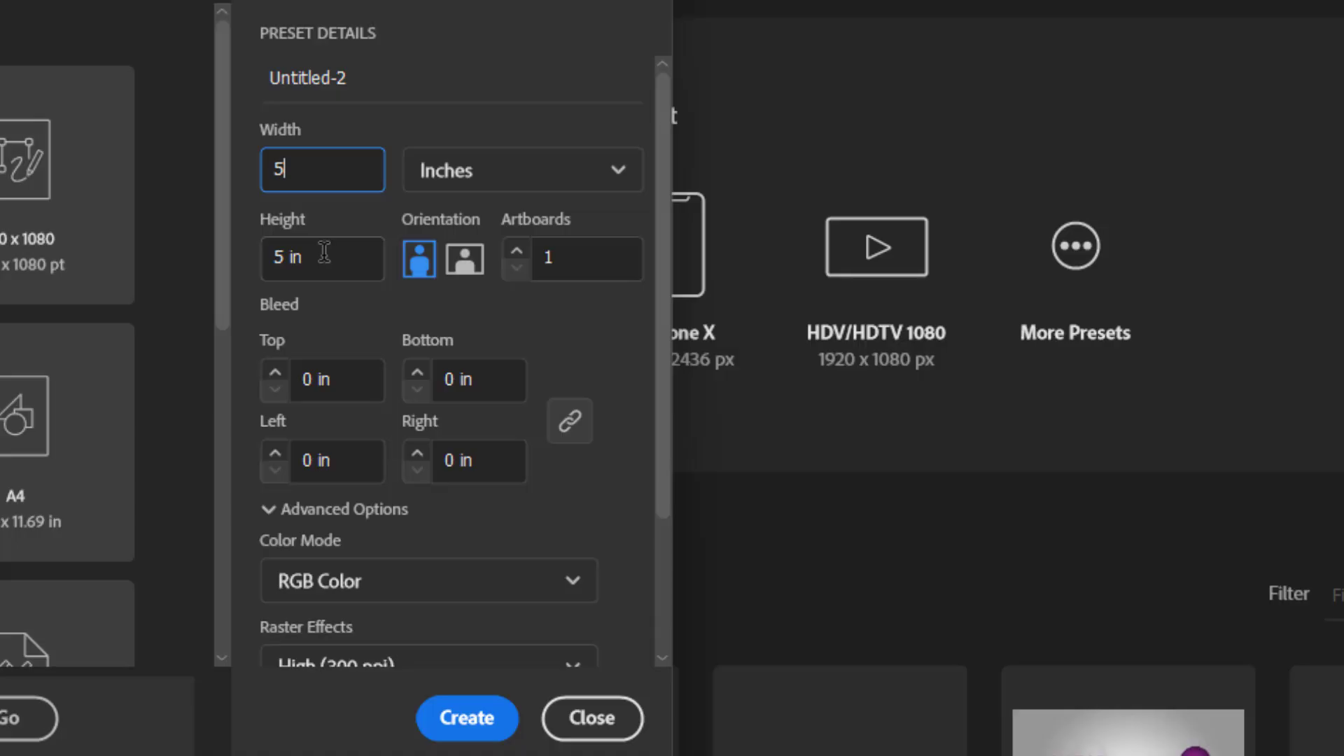
{"action": "key", "text": "Tab"}
{"action": "type", "text": "5"}
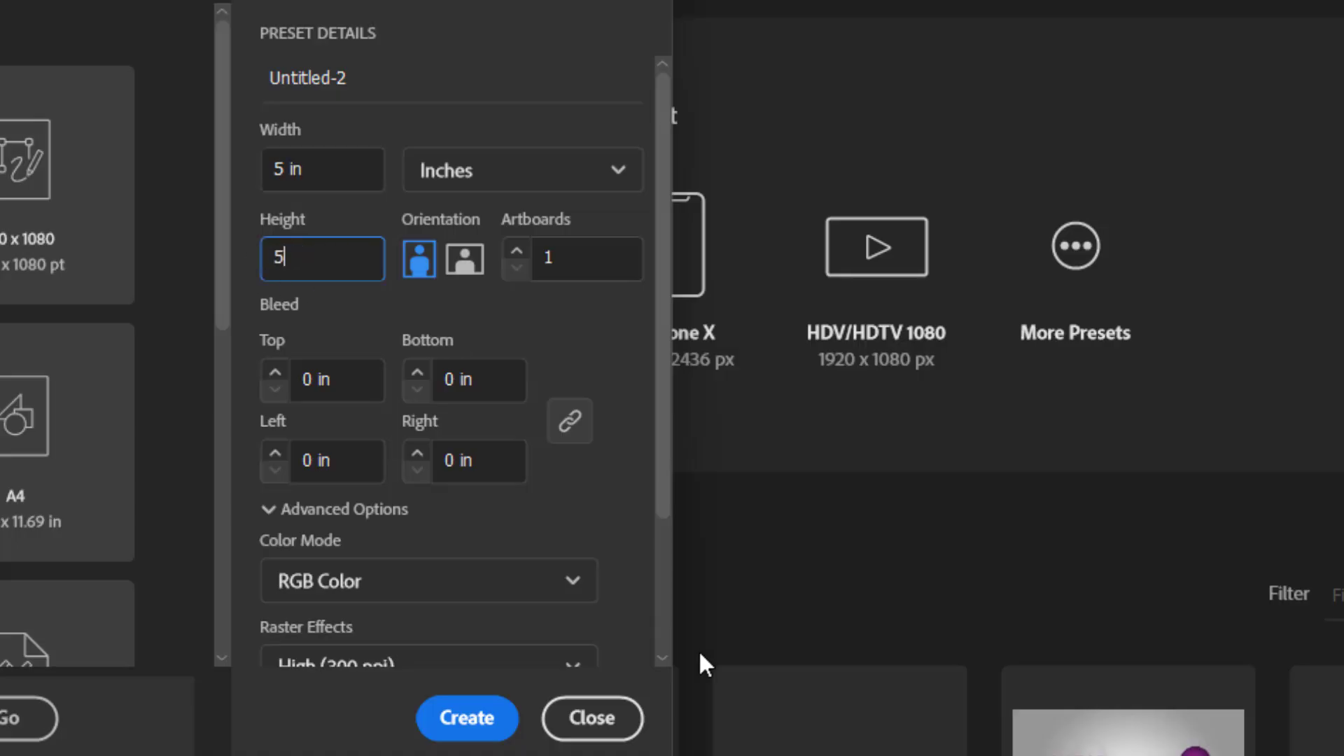
{"action": "left_click", "coordinate": [573, 580]}
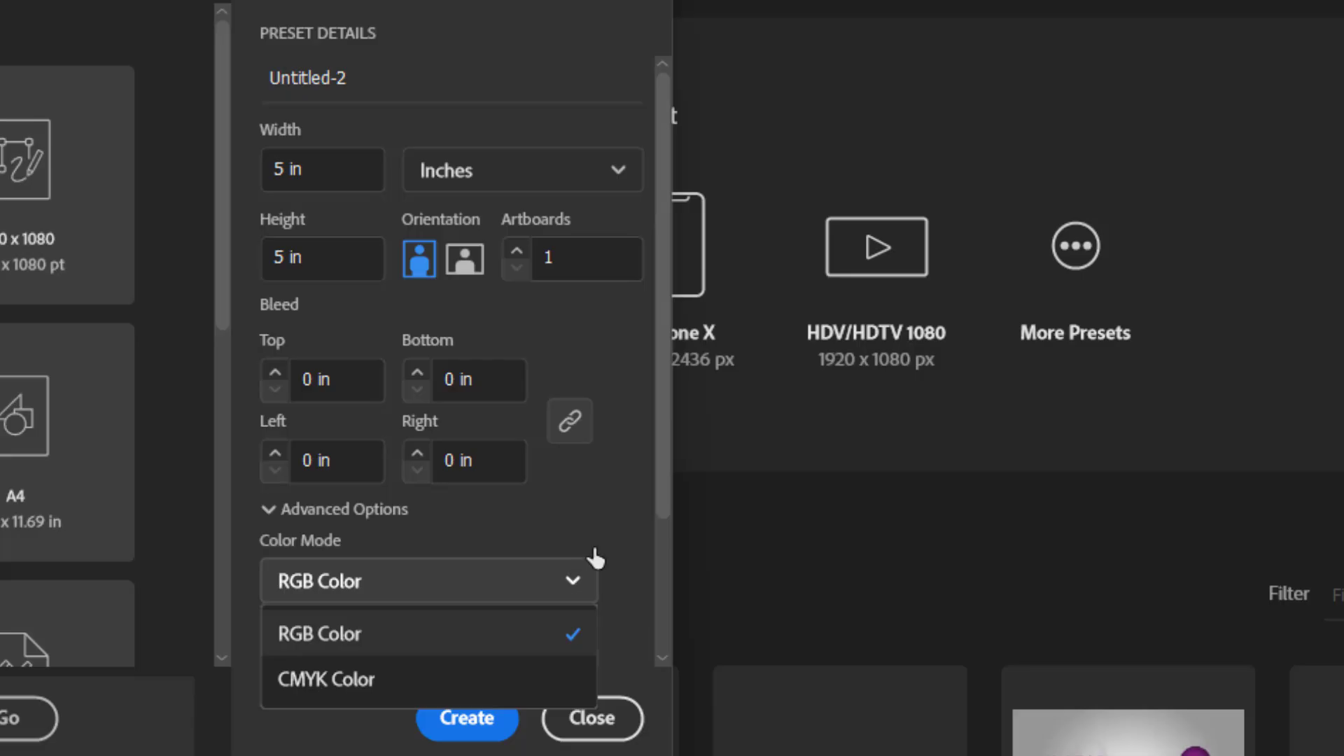
{"action": "left_click", "coordinate": [616, 497]}
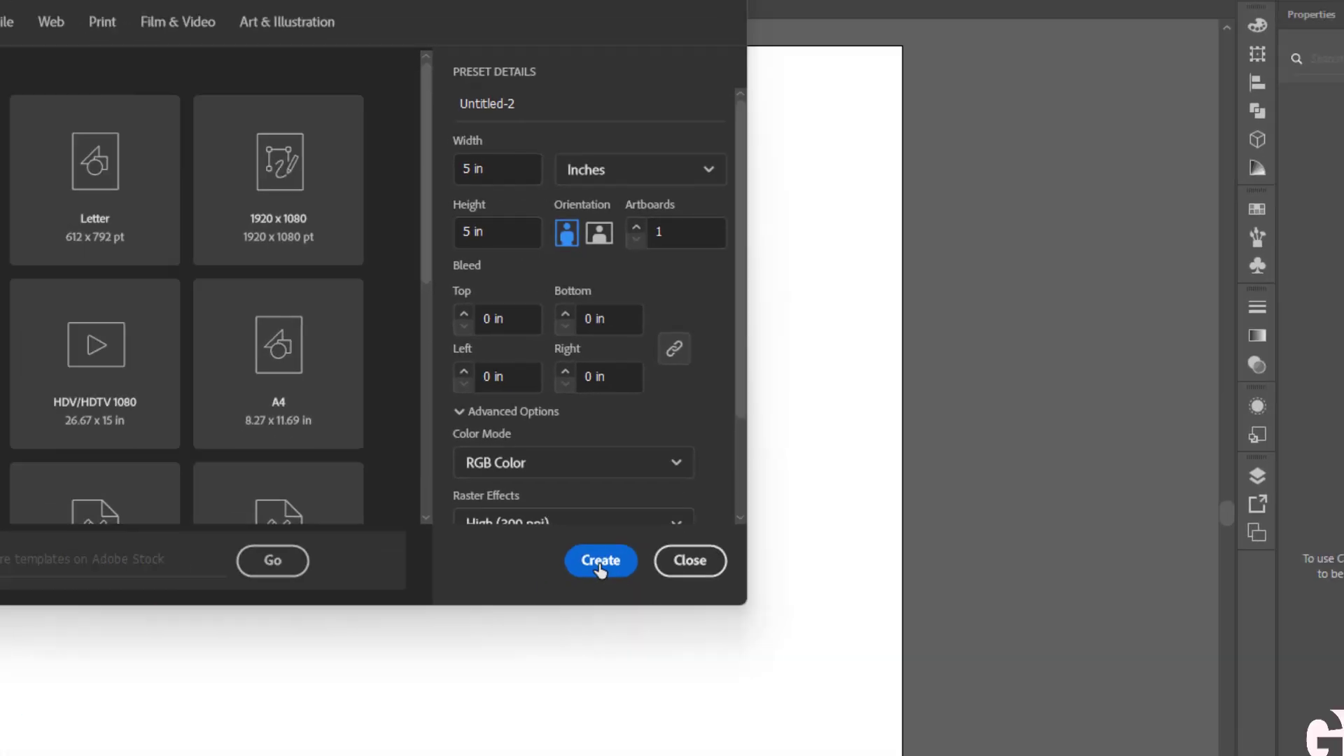
{"action": "left_click", "coordinate": [465, 728]}
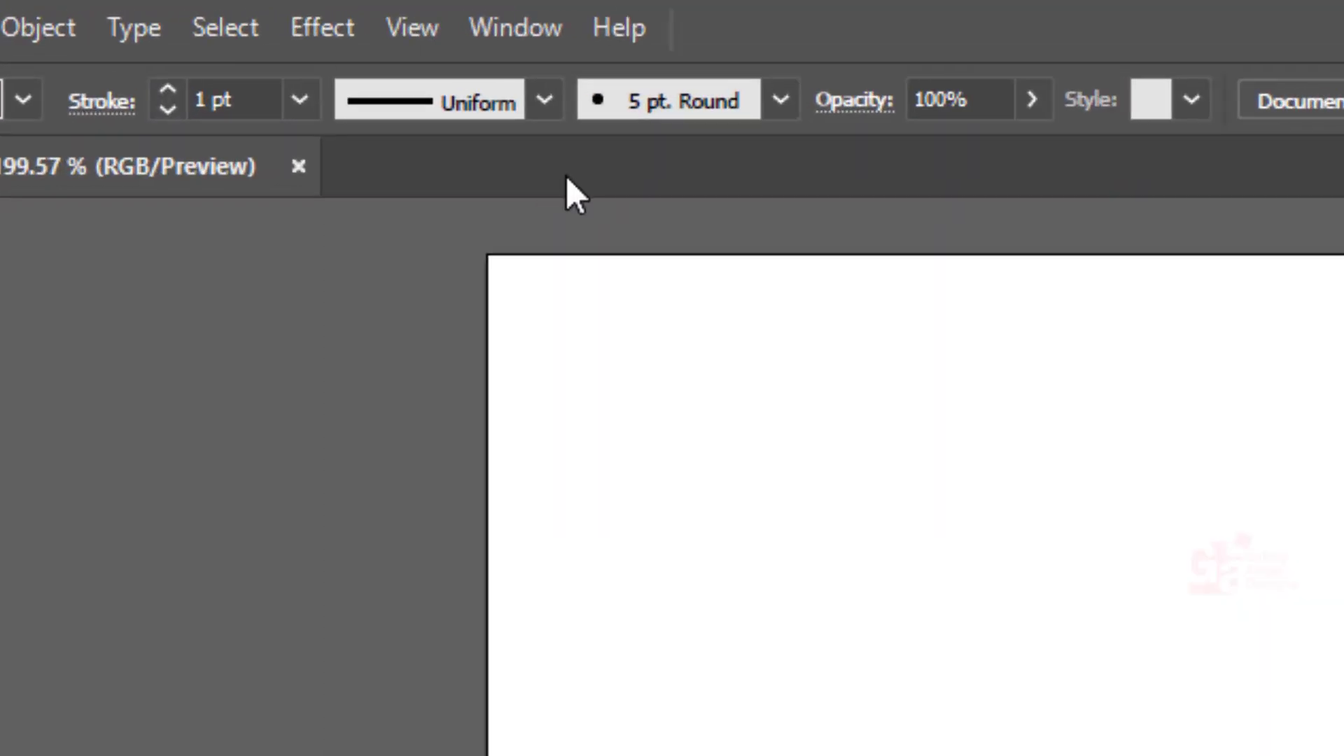
Show the grid on the document and turn on Snap to Grid.
{"action": "left_click", "coordinate": [244, 8]}
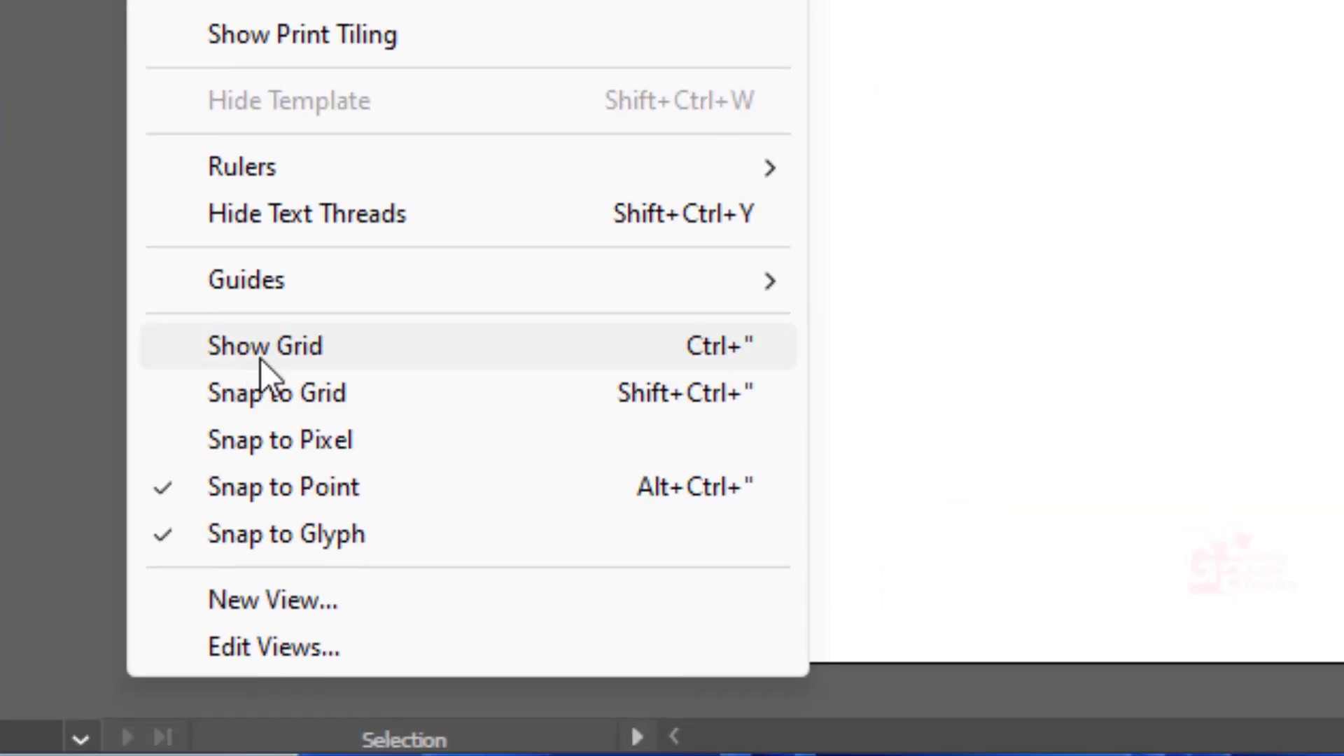
{"action": "left_click", "coordinate": [261, 350]}
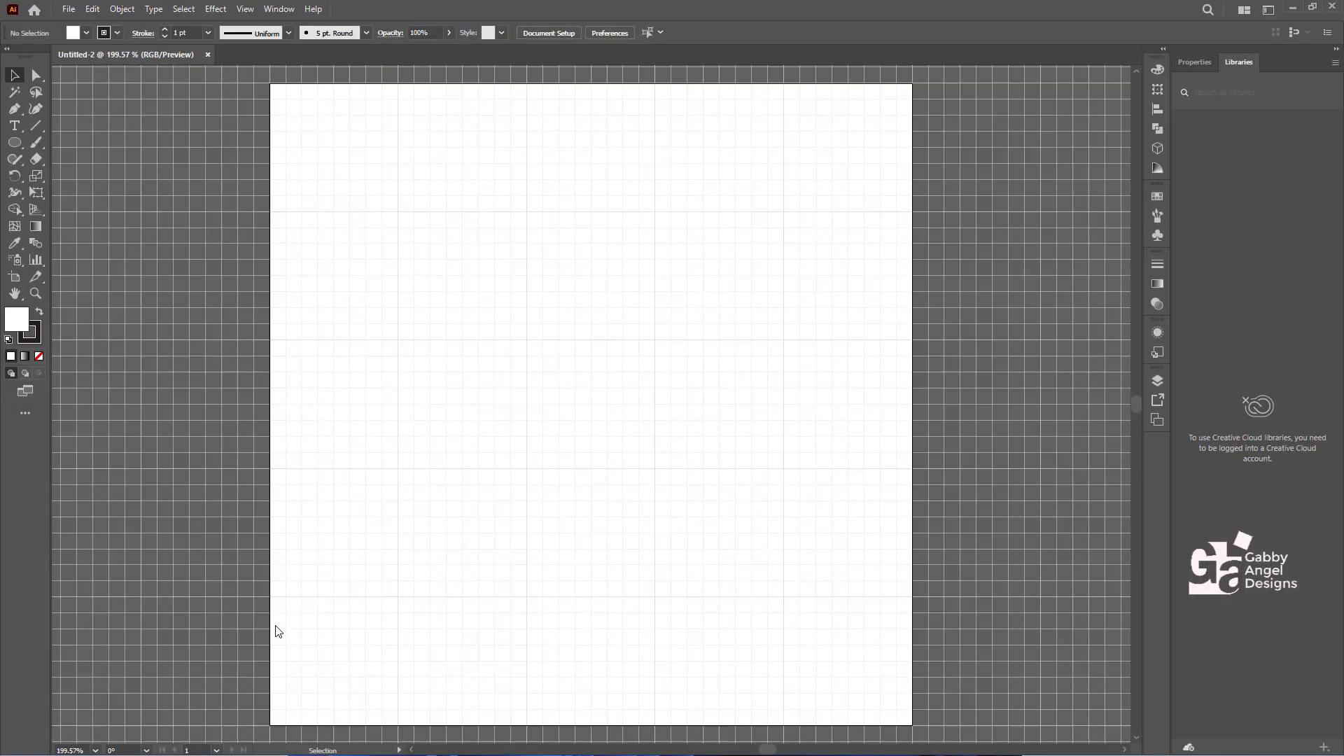
{"action": "left_click", "coordinate": [242, 9]}
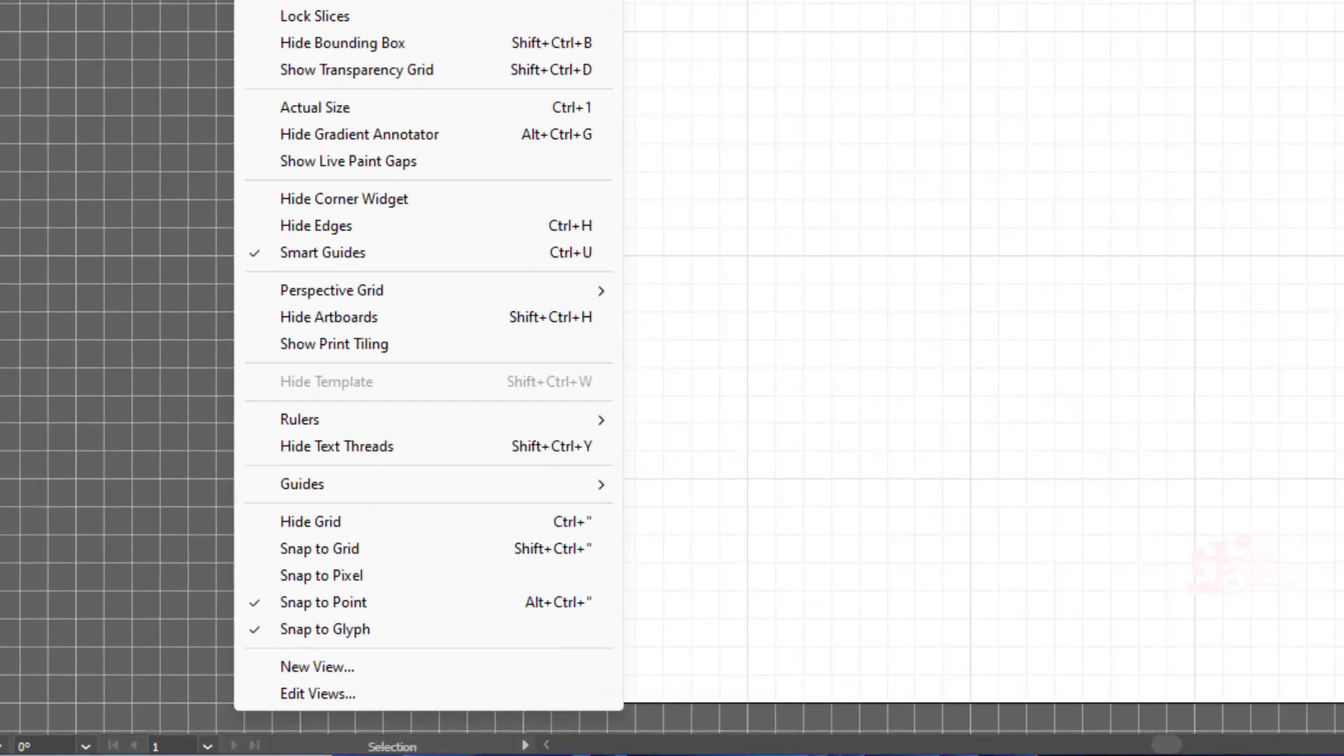
{"action": "left_click", "coordinate": [376, 494]}
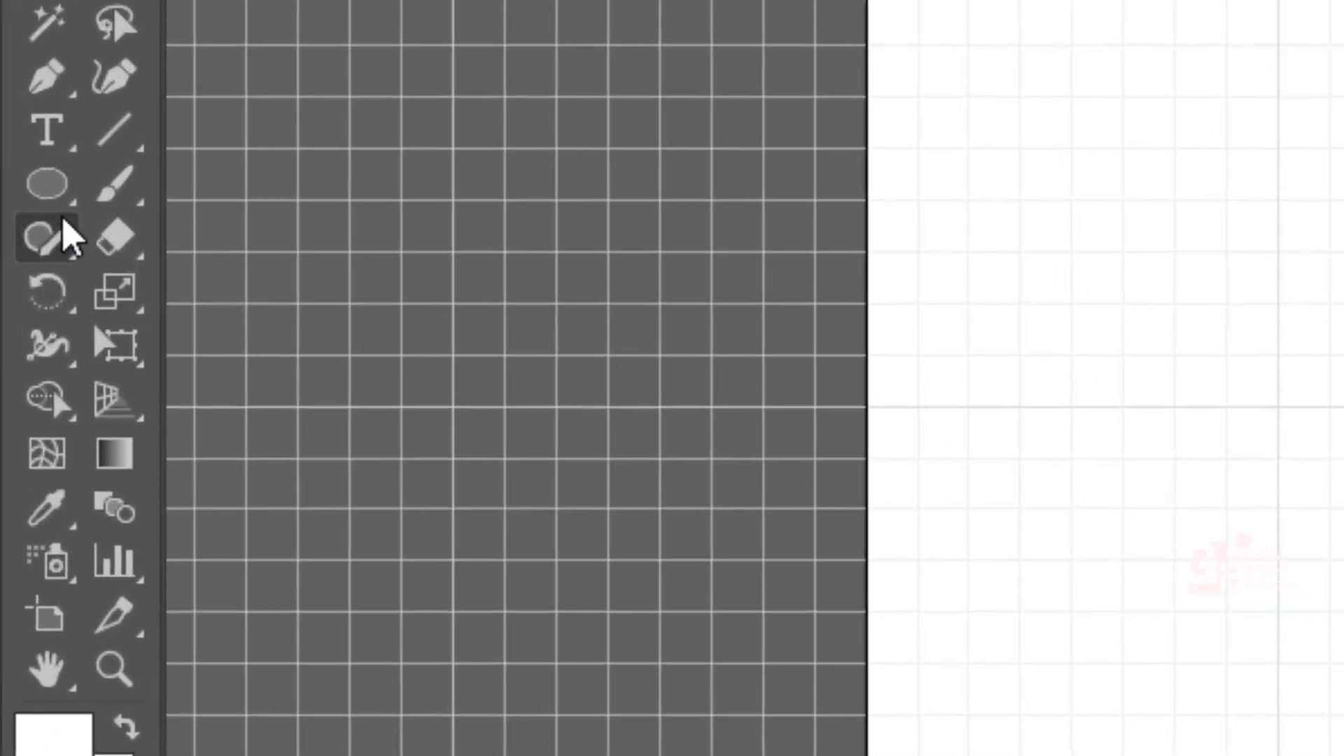
Draw a 3 in circle centred on the artboard with the Ellipse tool and set its fill to None.
{"action": "left_click", "coordinate": [31, 164]}
{"action": "left_click", "coordinate": [258, 319]}
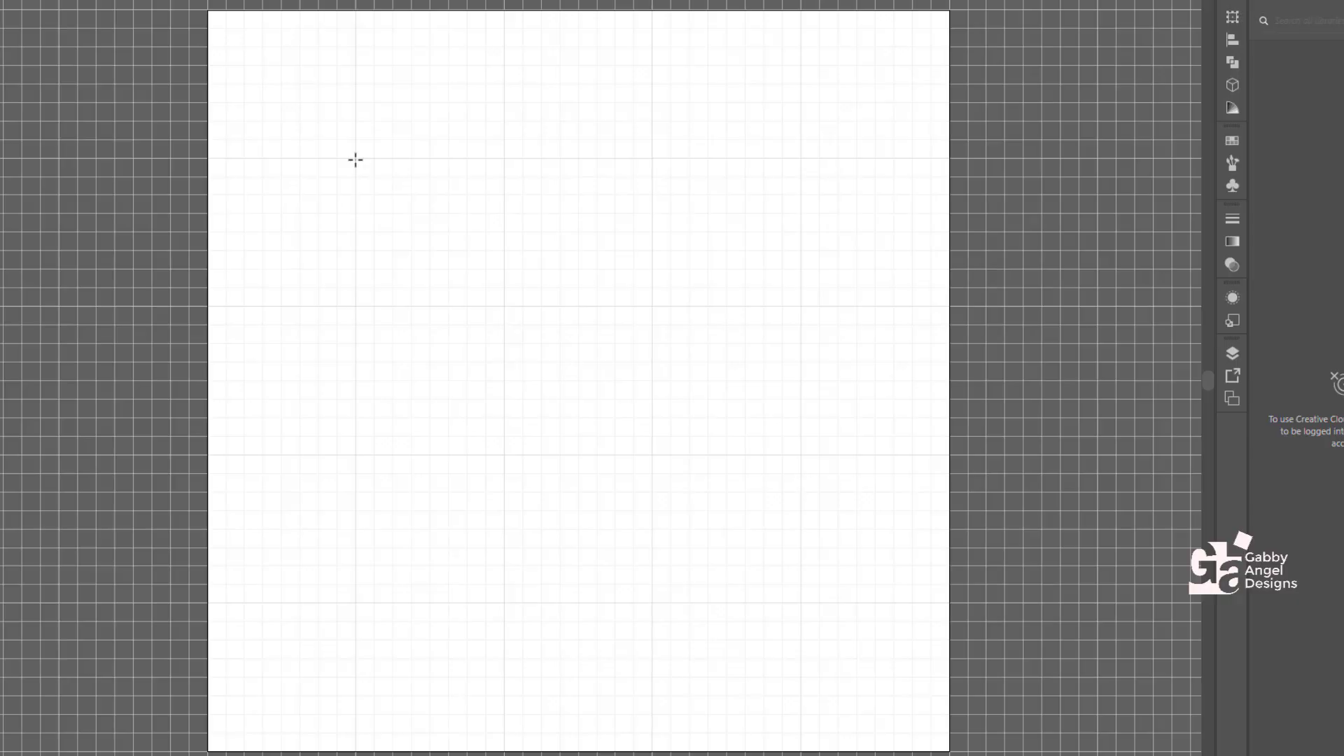
{"action": "left_click_drag", "start_coordinate": [355, 160], "coordinate": [793, 552]}
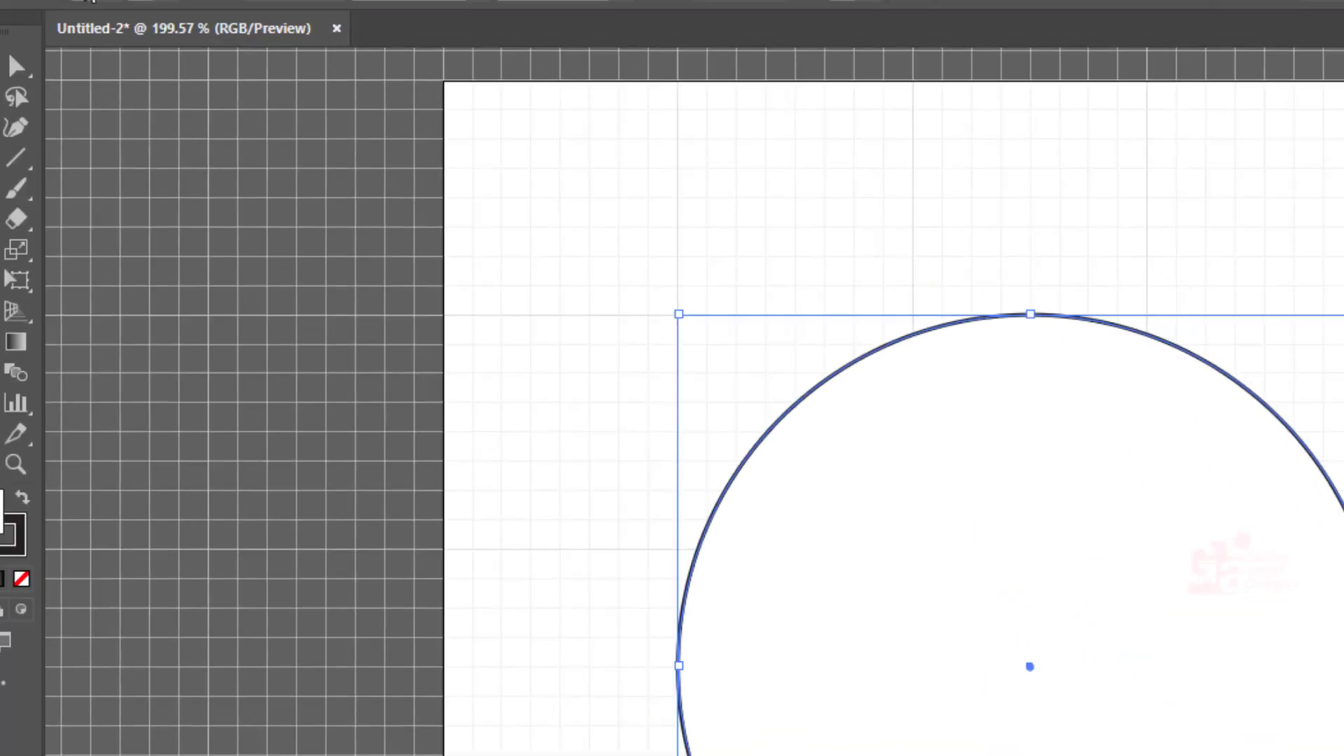
{"action": "left_click", "coordinate": [470, 107]}
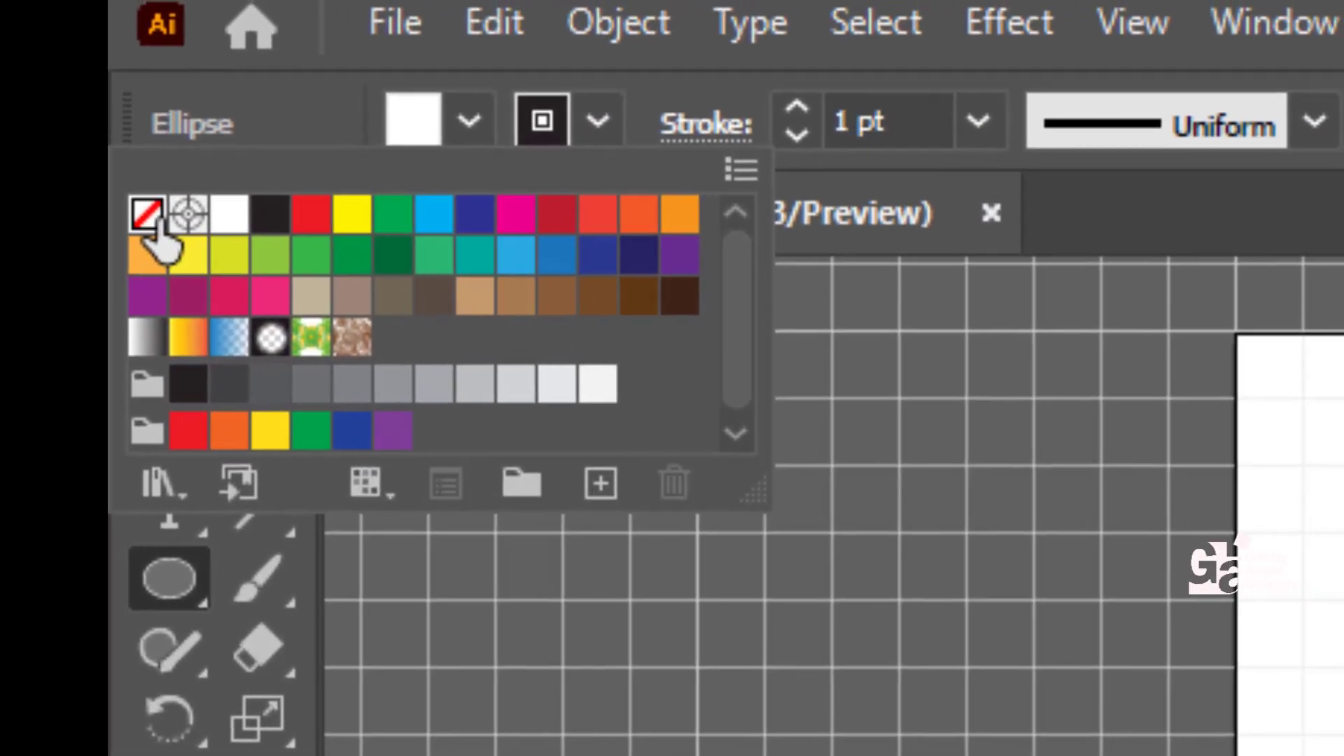
{"action": "left_click", "coordinate": [165, 196]}
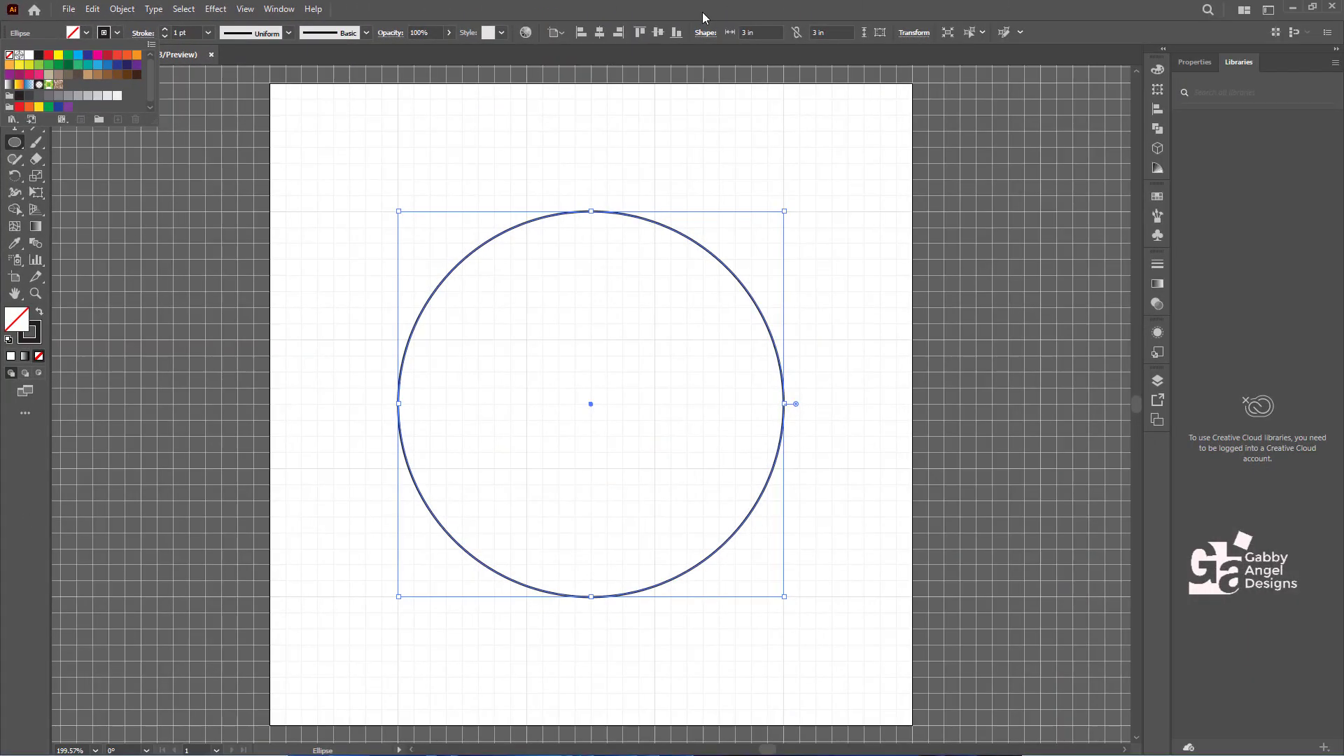
{"action": "left_click", "coordinate": [703, 12]}
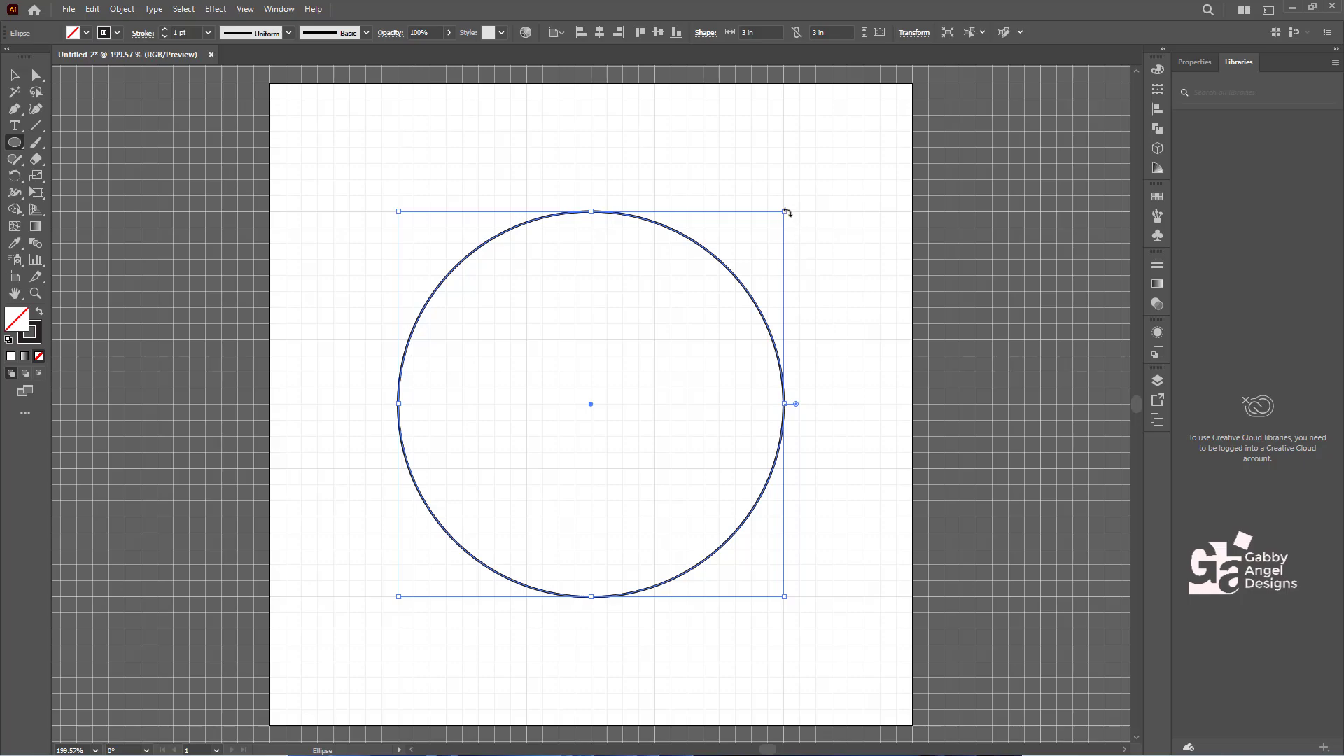
Add two smaller concentric copies of the circle, scaled about its centre to 1.75 in and 1.5 in.
{"action": "left_click_drag", "start_coordinate": [786, 212], "coordinate": [710, 283]}
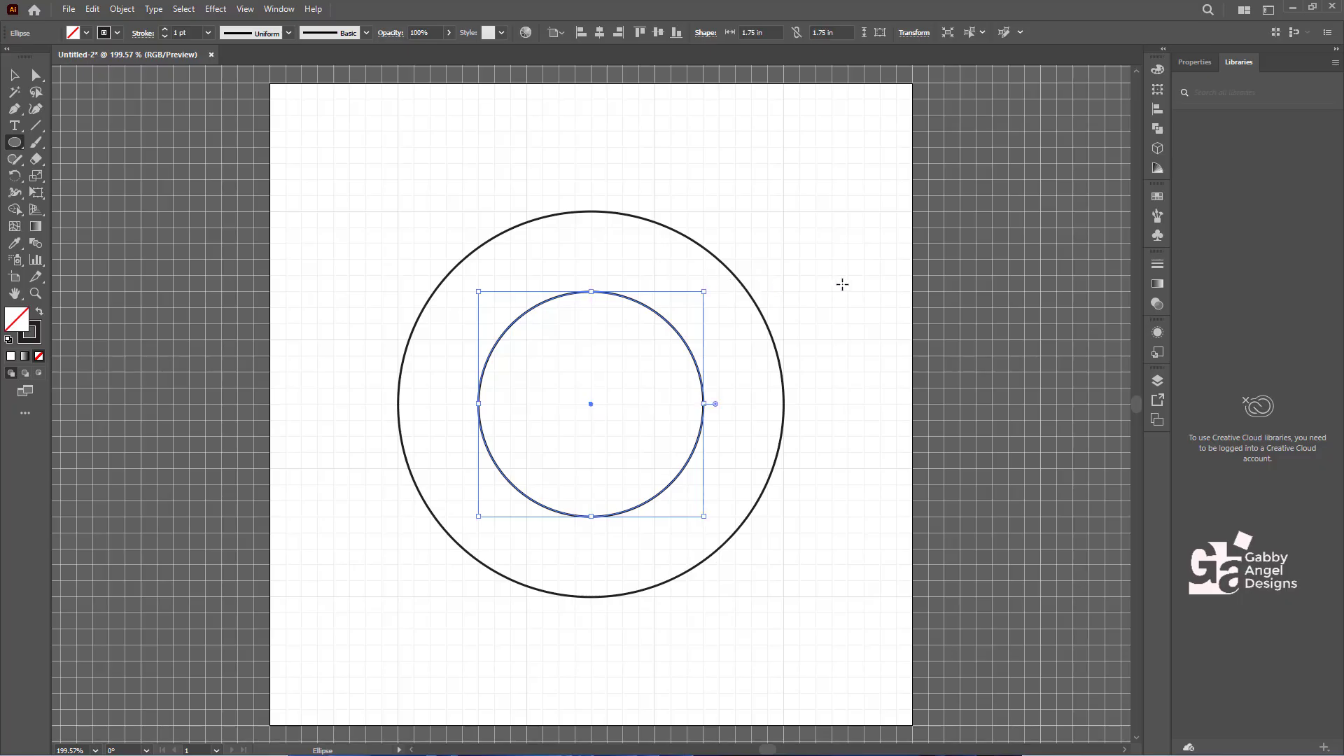
{"action": "key", "text": "ctrl"}
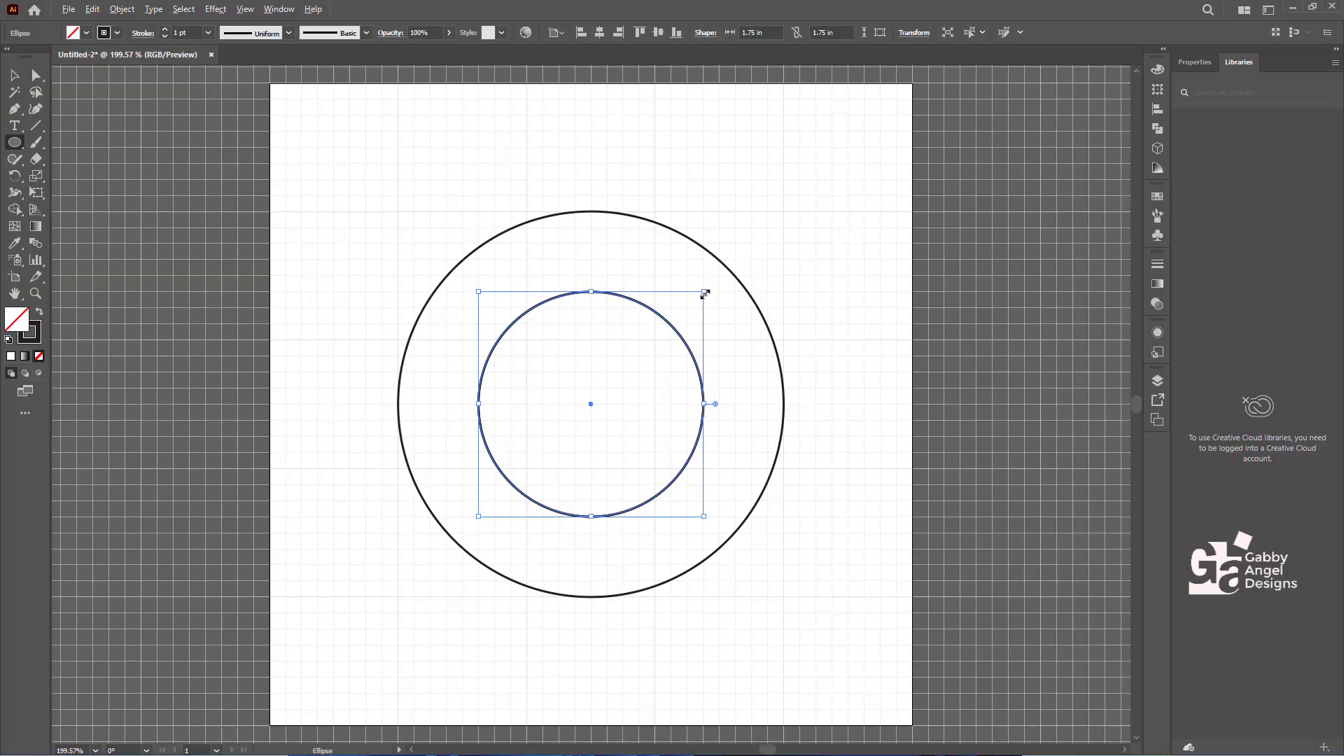
{"action": "mouse_move", "coordinate": [703, 294]}
{"action": "left_mouse_down"}
{"action": "mouse_move", "coordinate": [661, 324]}
{"action": "mouse_move", "coordinate": [702, 319]}
{"action": "mouse_move", "coordinate": [673, 323]}
{"action": "mouse_move", "coordinate": [692, 316]}
{"action": "left_mouse_up"}
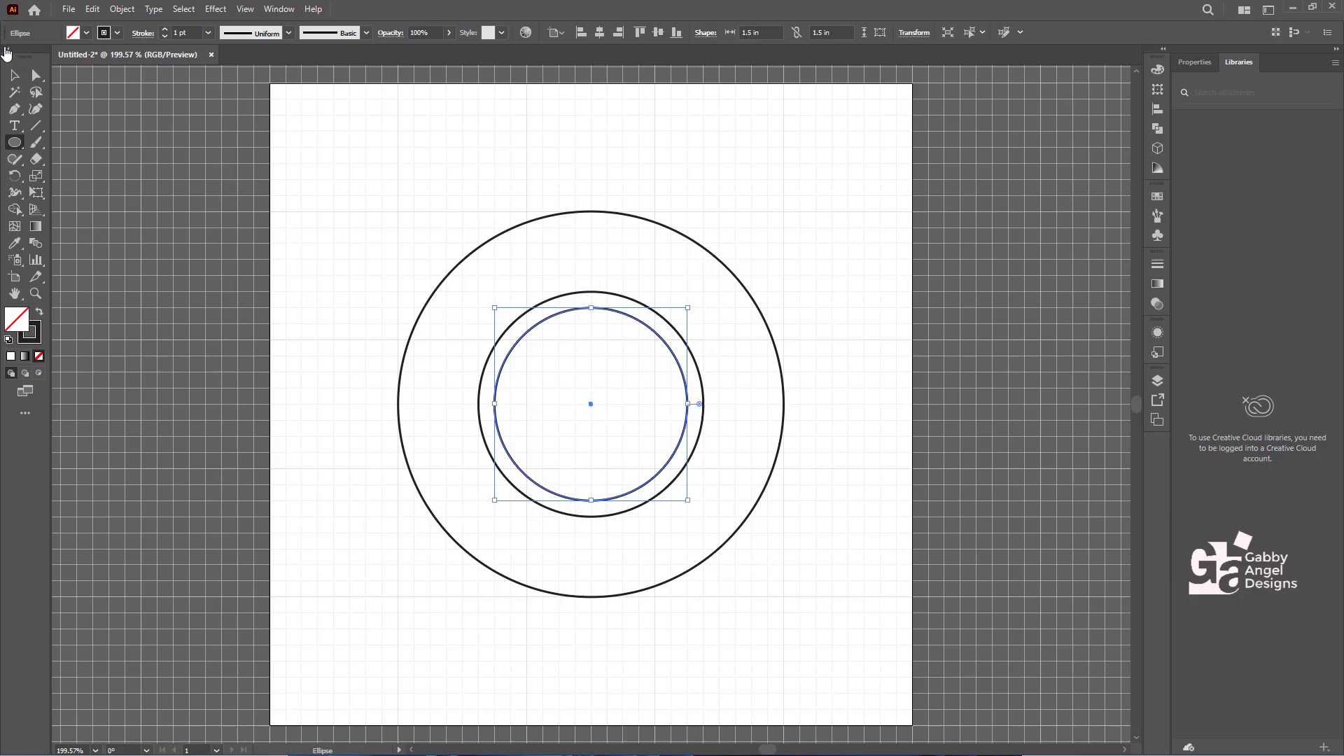
Scale both inner circles down together about their centre so the larger of the two is 1.5 in wide.
{"action": "left_click", "coordinate": [12, 79]}
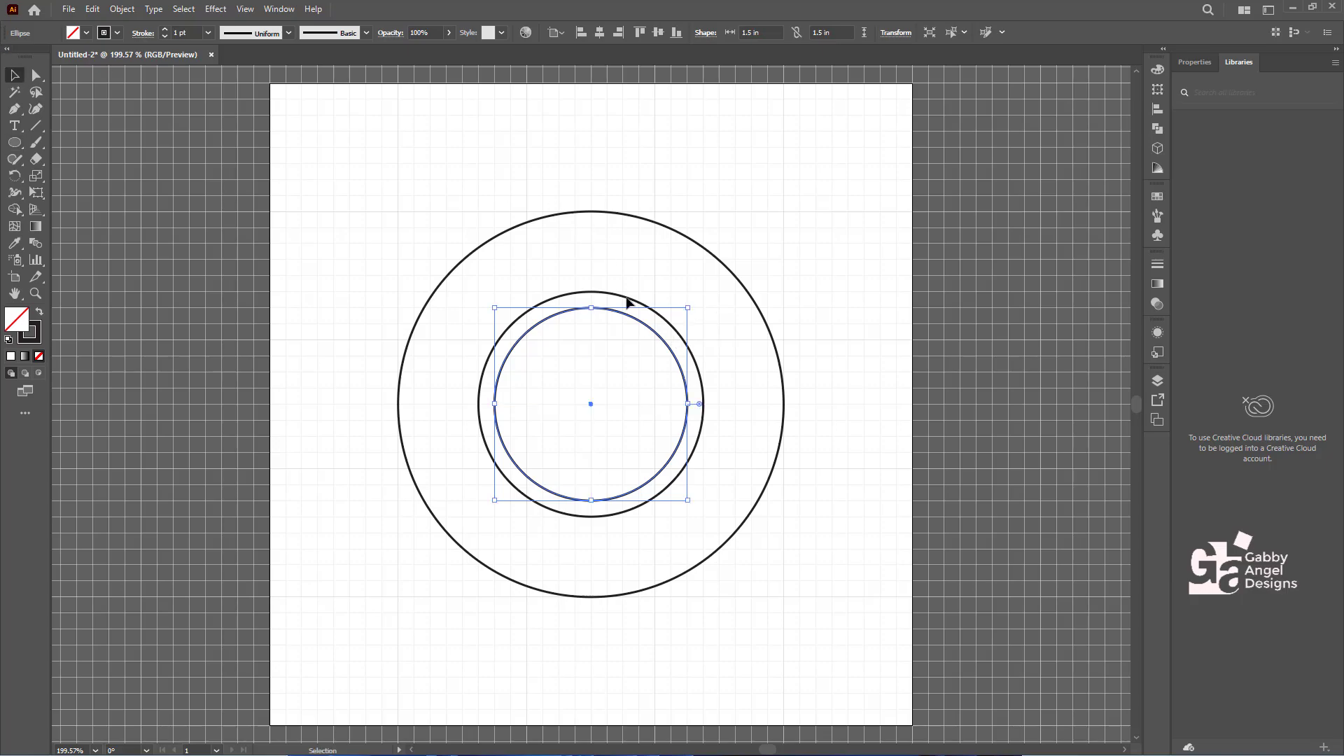
{"action": "left_click", "coordinate": [662, 317], "text": "shift"}
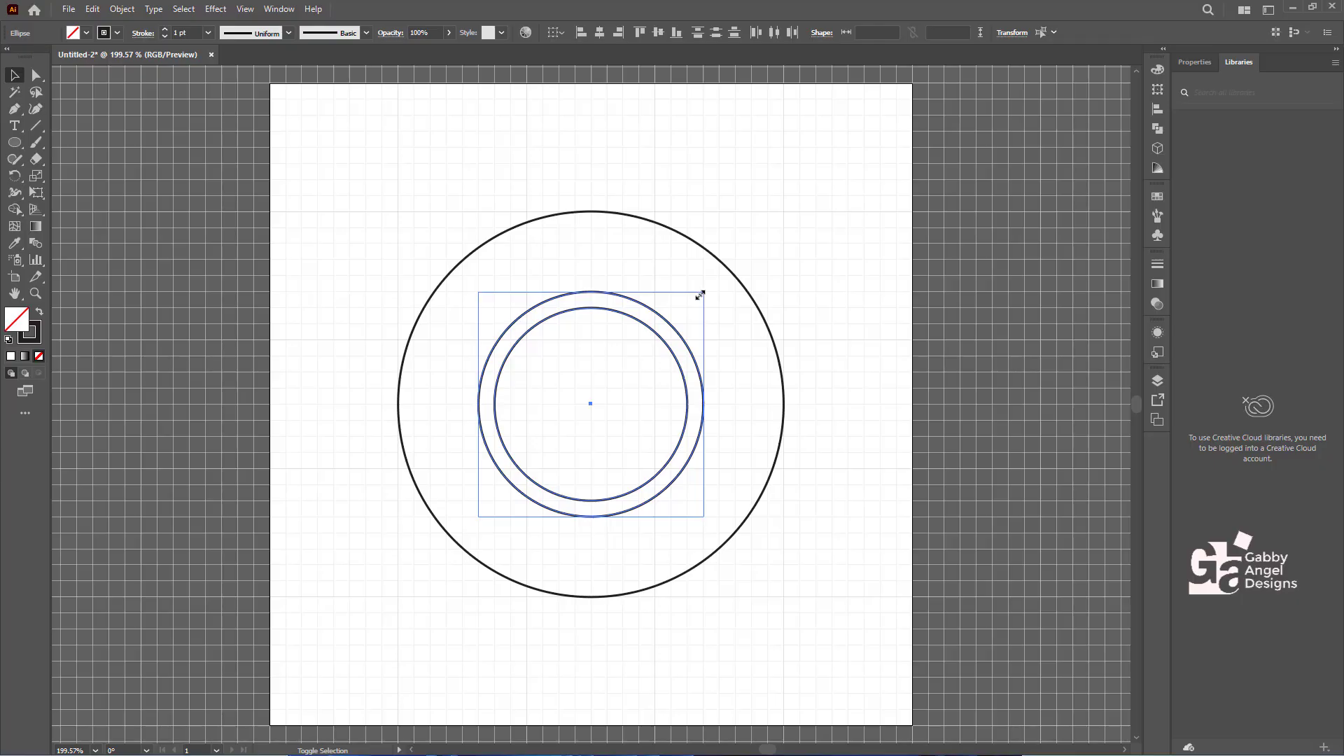
{"action": "left_click_drag", "start_coordinate": [699, 294], "coordinate": [693, 299]}
{"action": "left_click", "coordinate": [231, 182]}
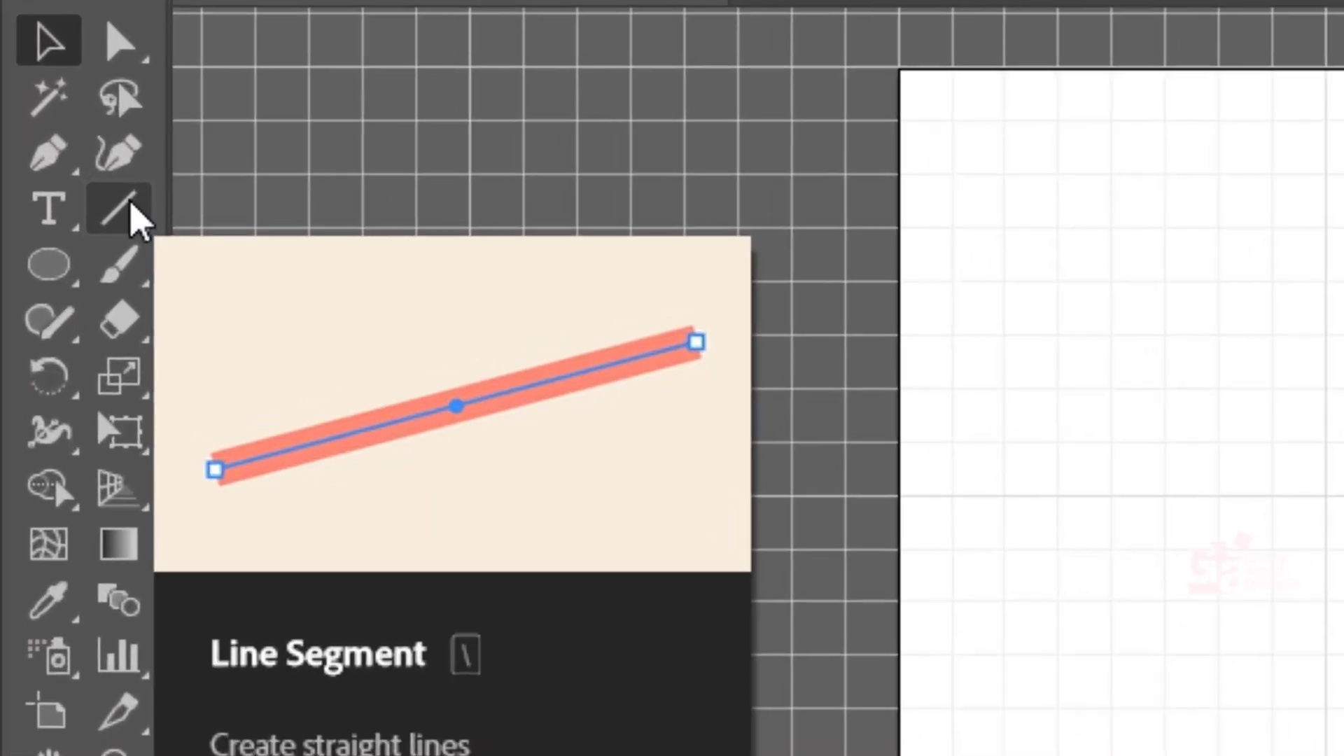
Draw a 1.5 in horizontal line from the middle circle's topmost point and copy it twice around the circles' centre at 120° intervals.
{"action": "left_click", "coordinate": [39, 123]}
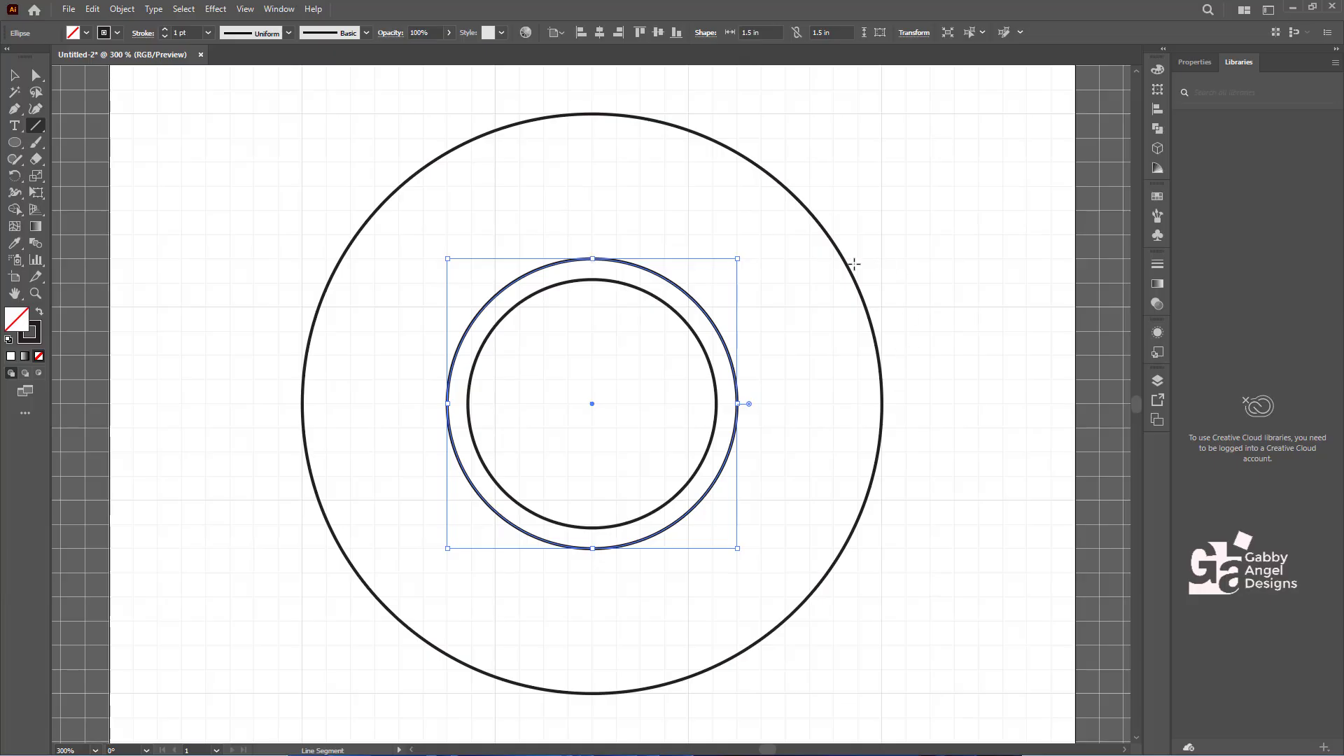
{"action": "left_click_drag", "start_coordinate": [882, 259], "coordinate": [595, 257]}
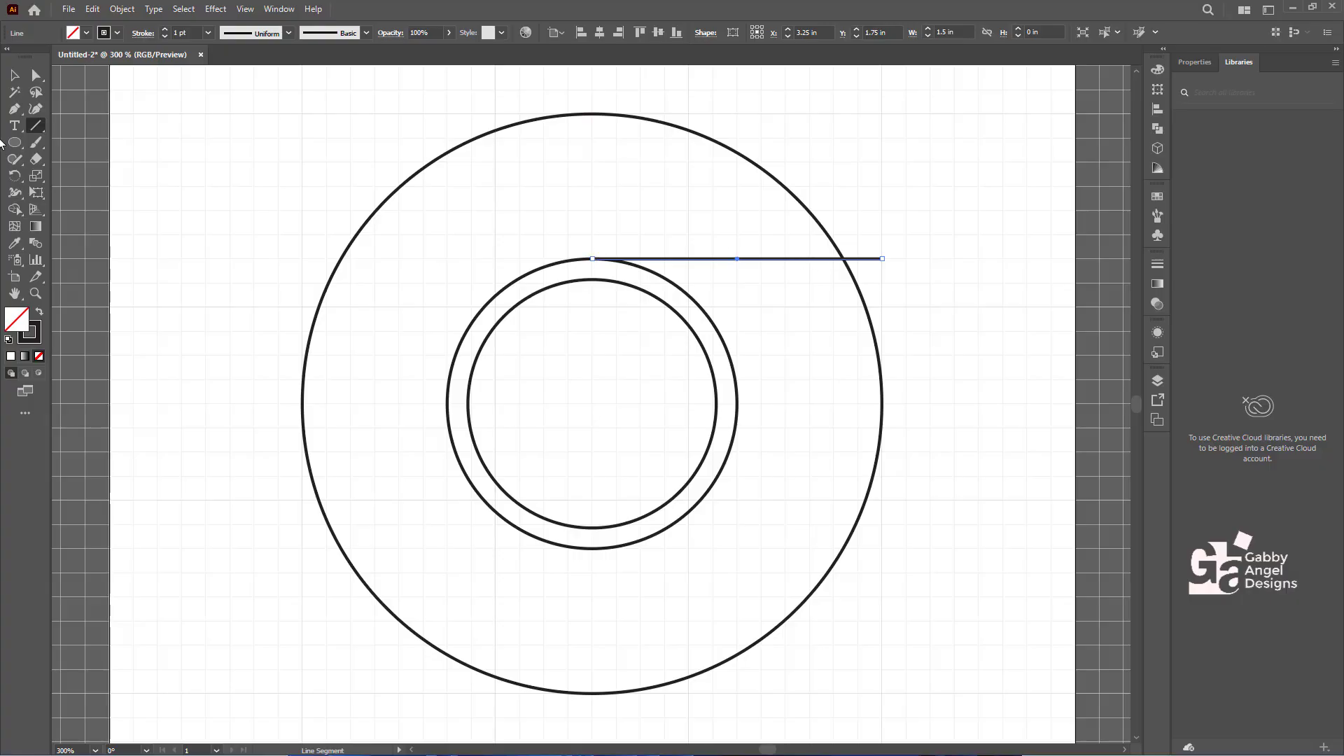
{"action": "left_click", "coordinate": [14, 180]}
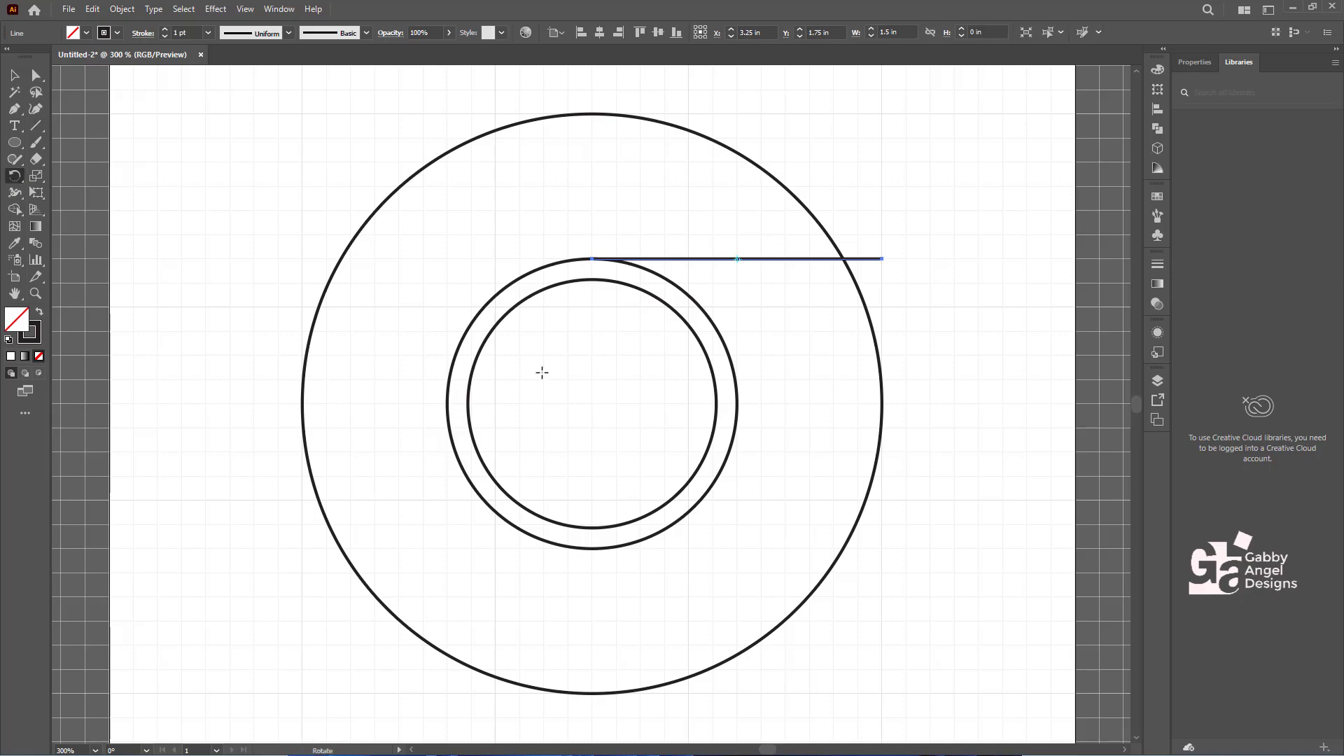
{"action": "left_click", "coordinate": [592, 404]}
{"action": "left_click", "coordinate": [593, 403], "text": "alt"}
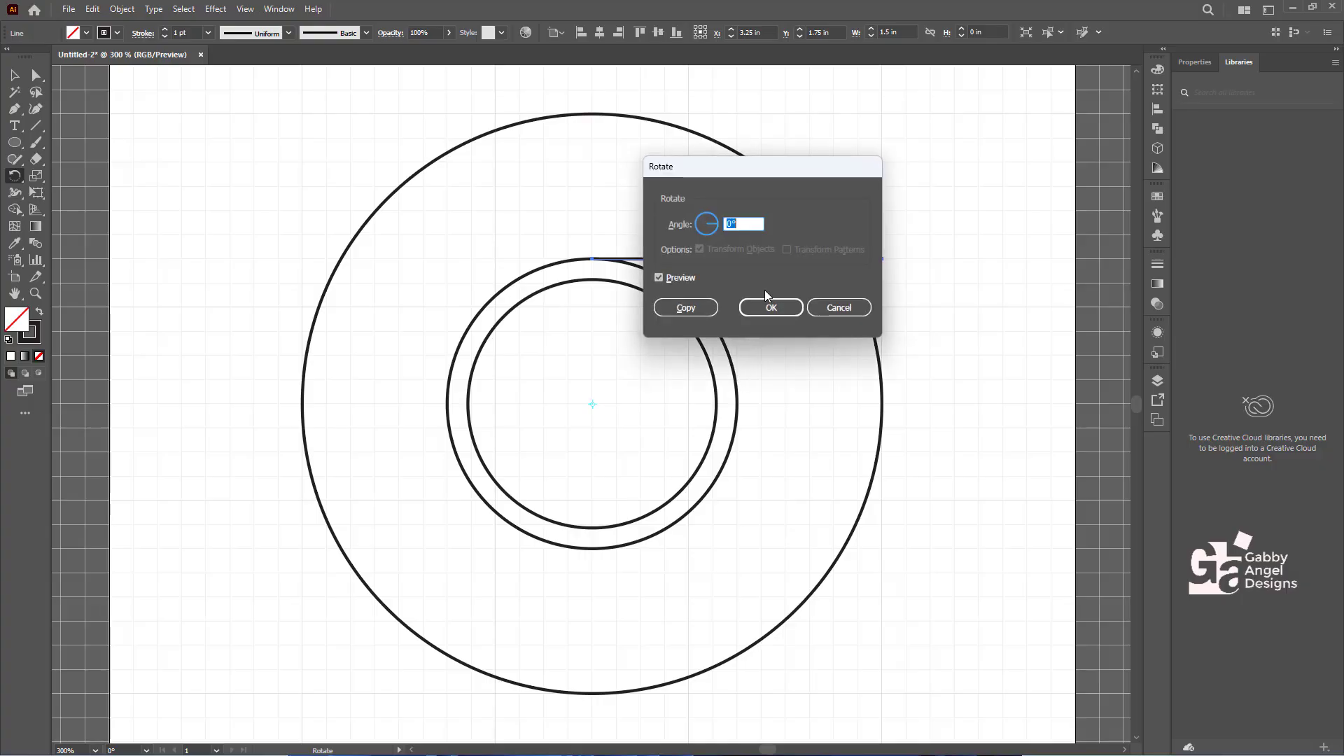
{"action": "type", "text": "120"}
{"action": "left_click", "coordinate": [687, 308]}
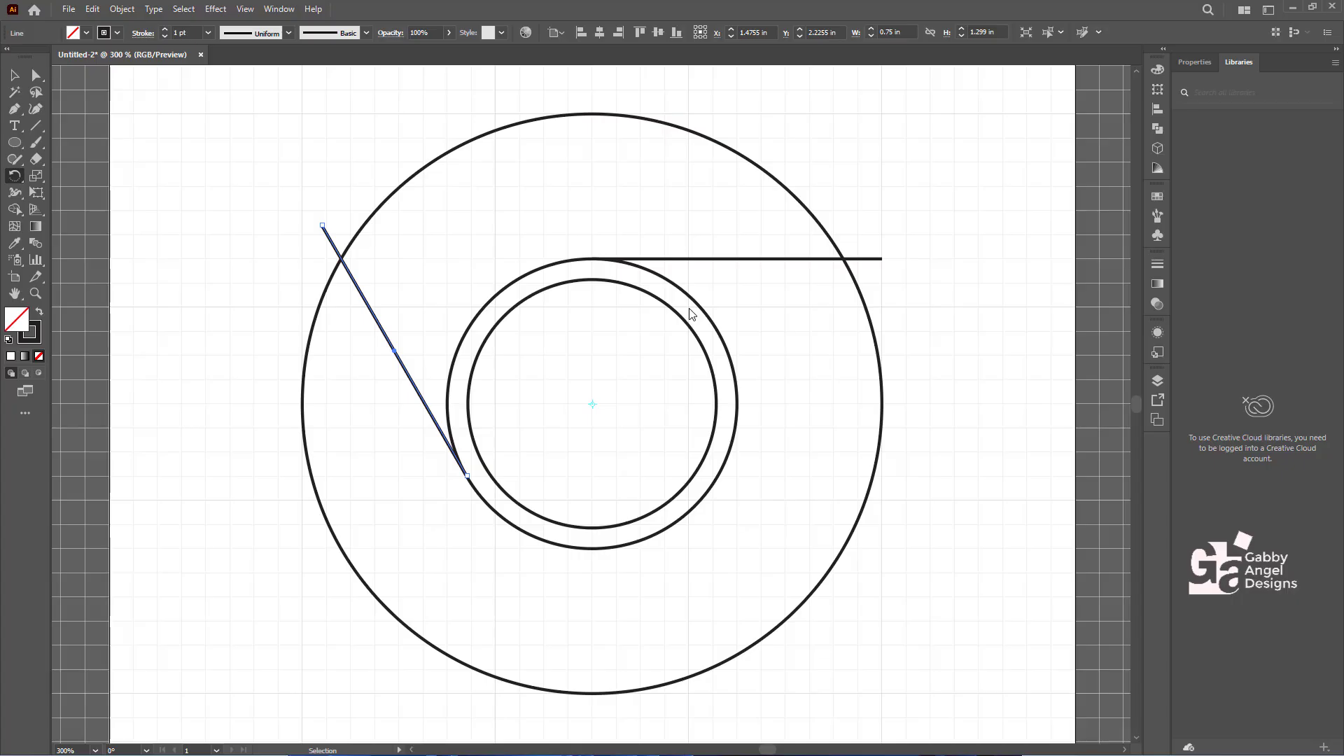
{"action": "key", "text": "ctrl+d"}
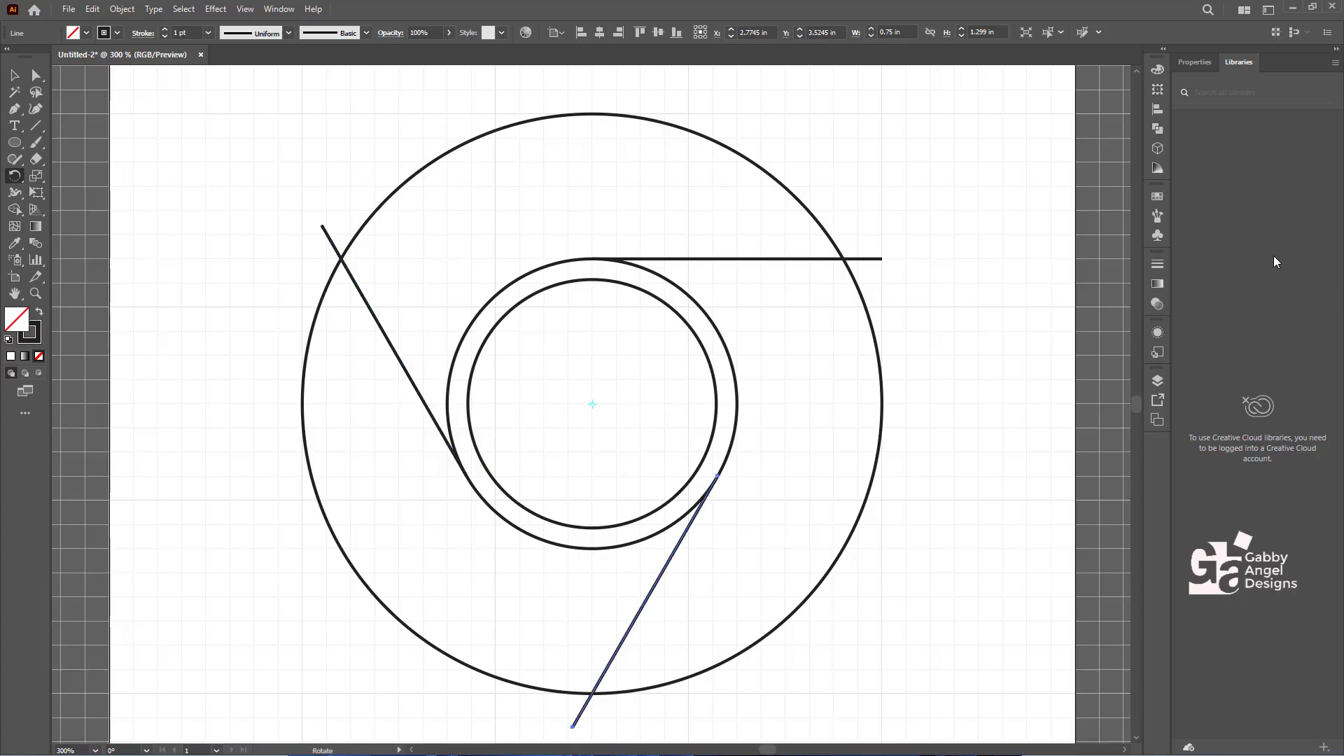
Select all circles and lines and trim the three line ends outside the outer circle with the Shape Builder tool.
{"action": "key", "text": "ctrl+minus"}
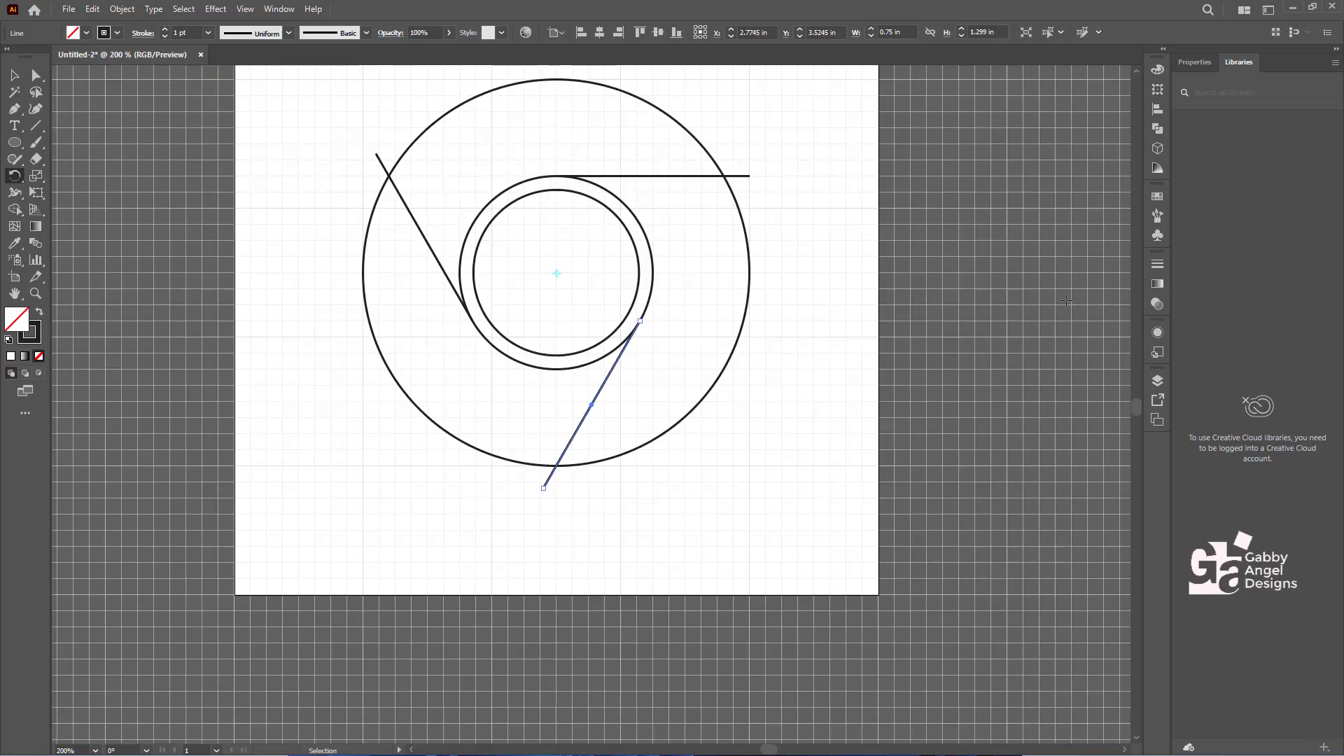
{"action": "left_click_drag", "start_coordinate": [590, 148], "coordinate": [654, 209]}
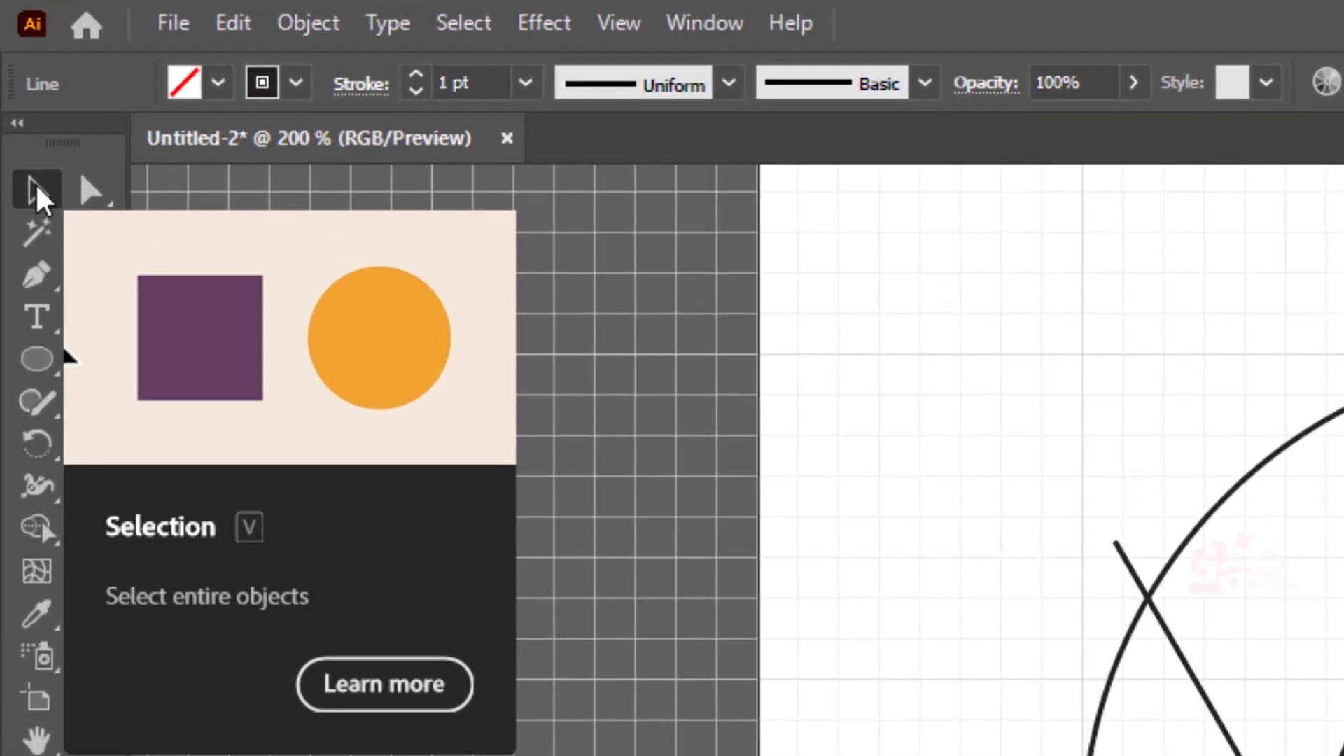
{"action": "left_click", "coordinate": [15, 75]}
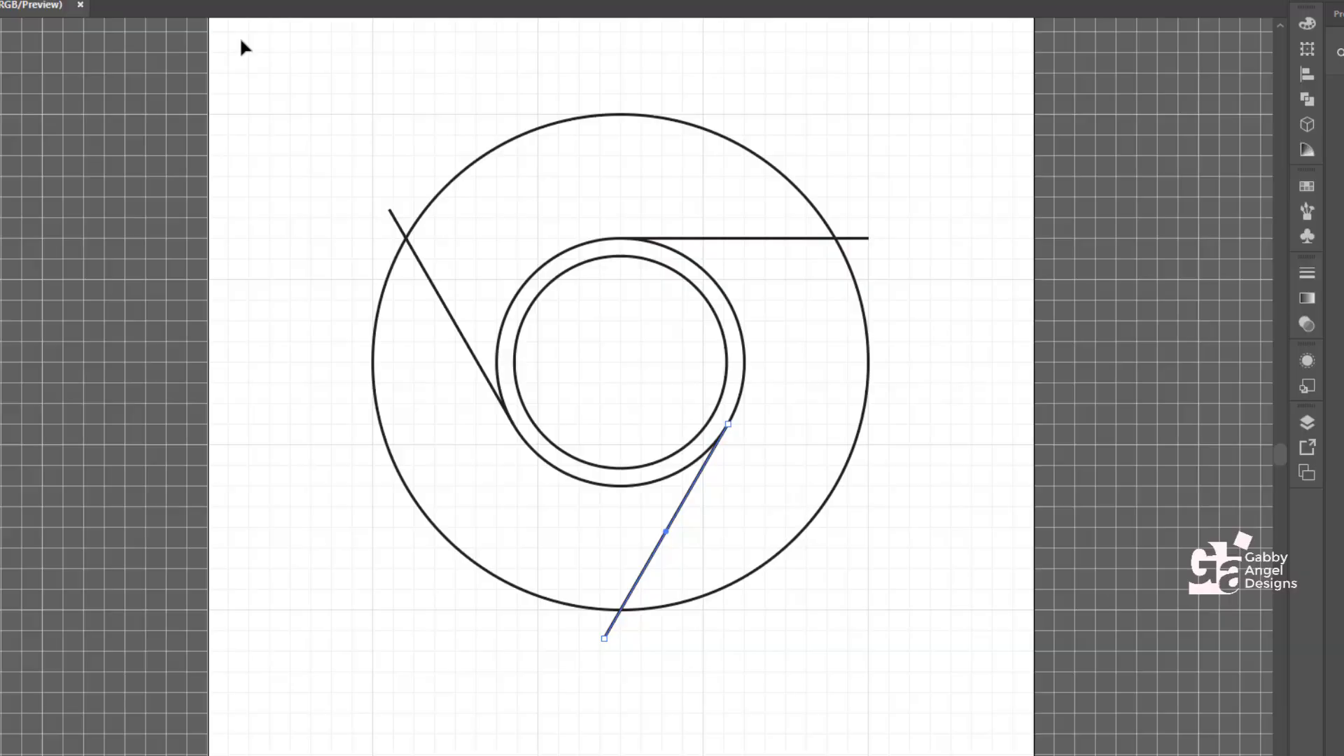
{"action": "left_click_drag", "start_coordinate": [226, 37], "coordinate": [973, 735]}
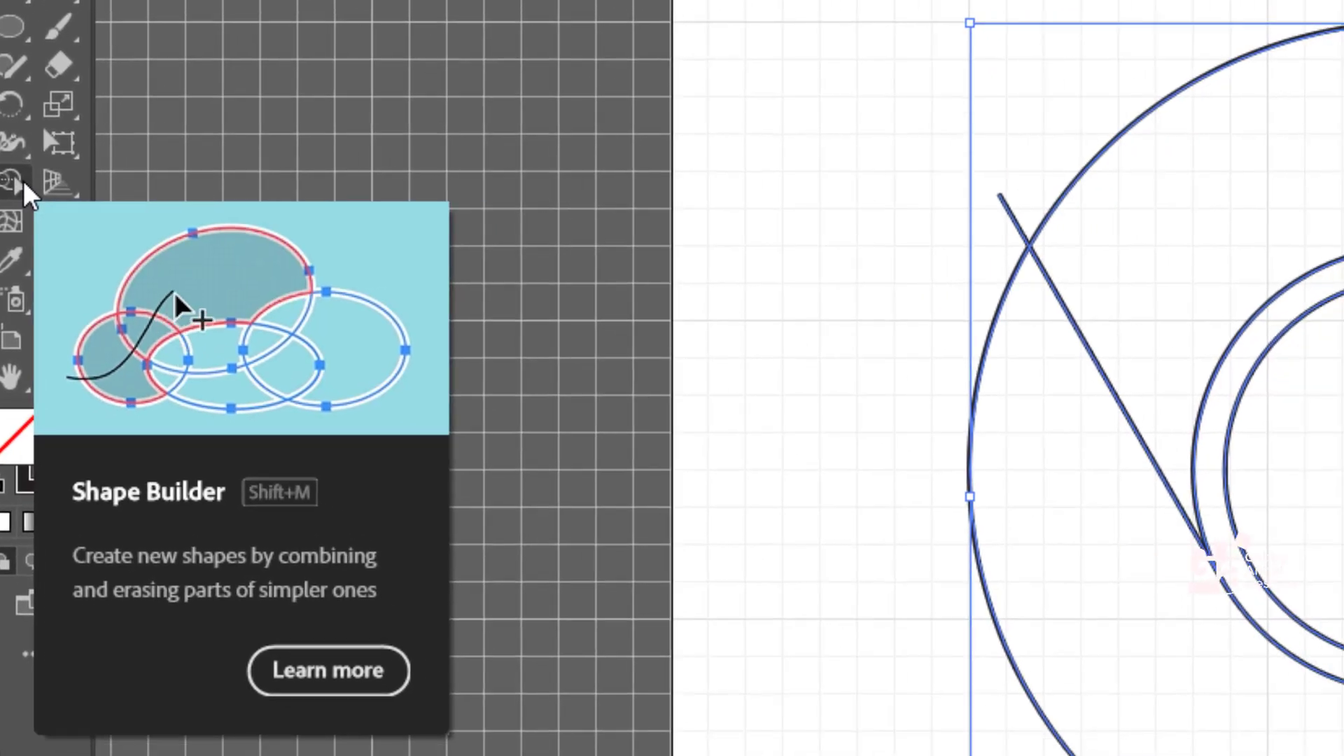
{"action": "left_click", "coordinate": [35, 183]}
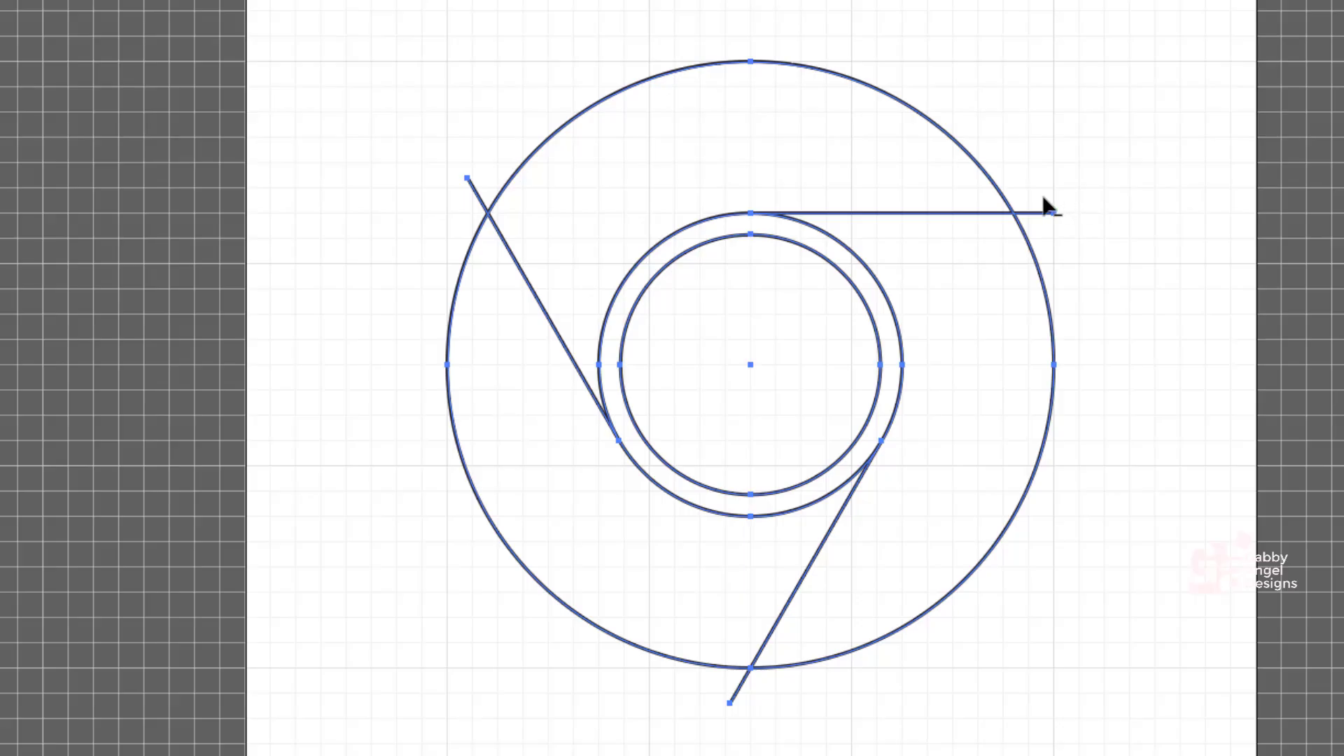
{"action": "left_click", "coordinate": [474, 188], "text": "alt"}
{"action": "left_click_drag", "start_coordinate": [695, 687], "coordinate": [796, 693]}
{"action": "scroll", "coordinate": [751, 378], "scroll_direction": "up", "scroll_amount": 8}
{"action": "scroll", "coordinate": [751, 378], "scroll_direction": "down", "scroll_amount": 10}
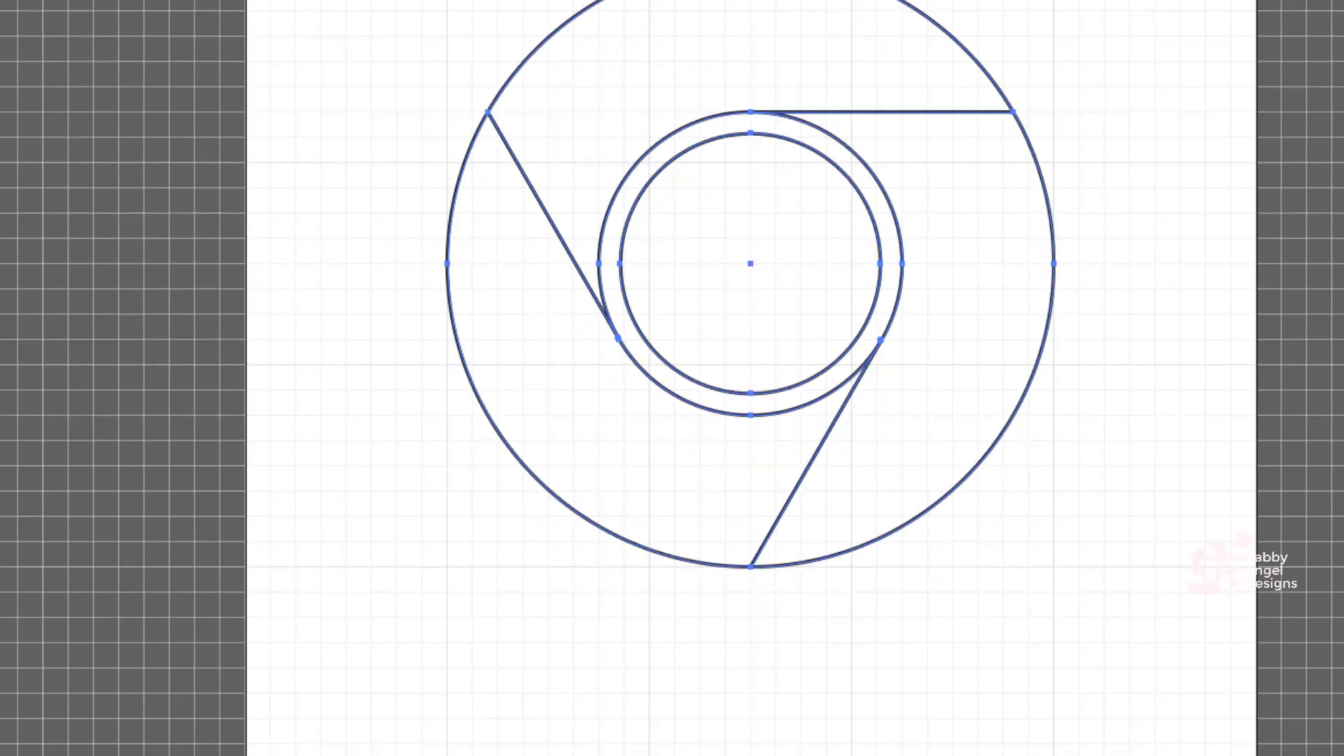
Fill the lower-left segment between the outer and middle circles with black using the Shape Builder tool.
{"action": "scroll", "coordinate": [751, 378], "scroll_direction": "up", "scroll_amount": 3}
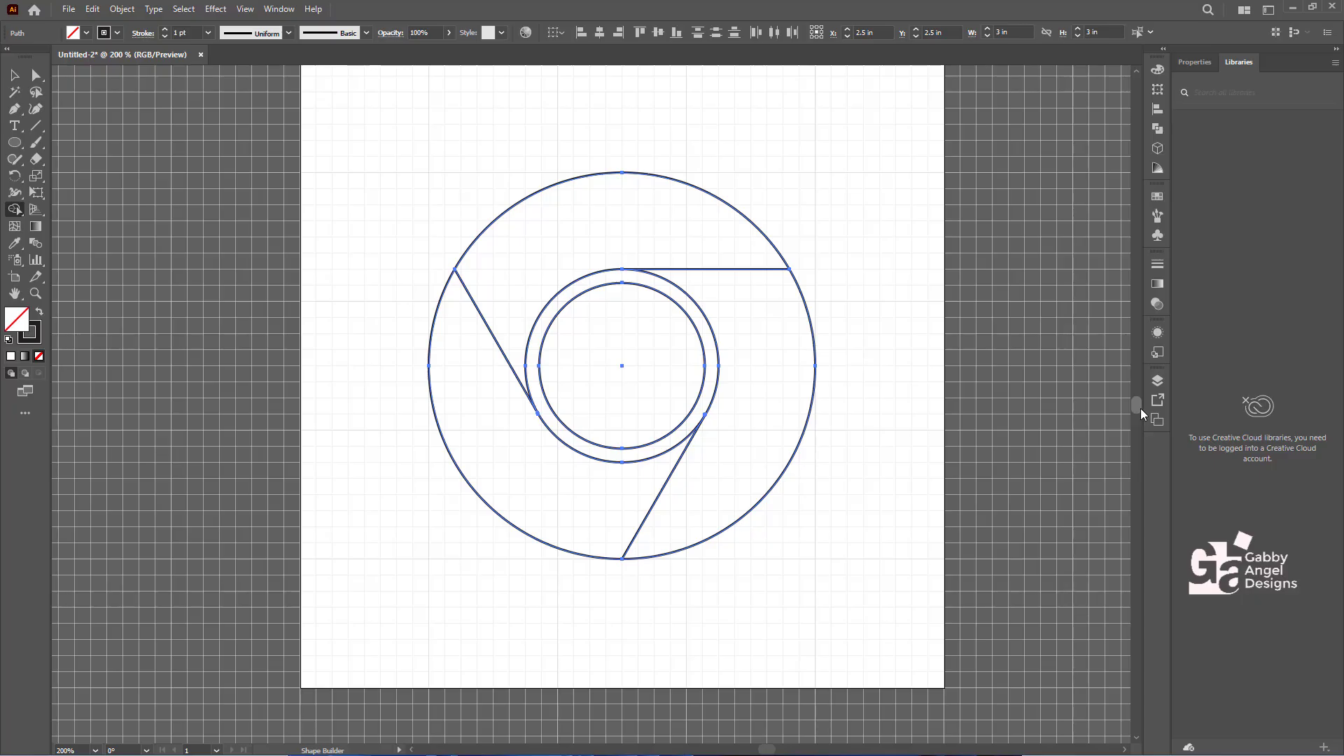
{"action": "scroll", "coordinate": [1137, 406], "scroll_direction": "up", "scroll_amount": 1}
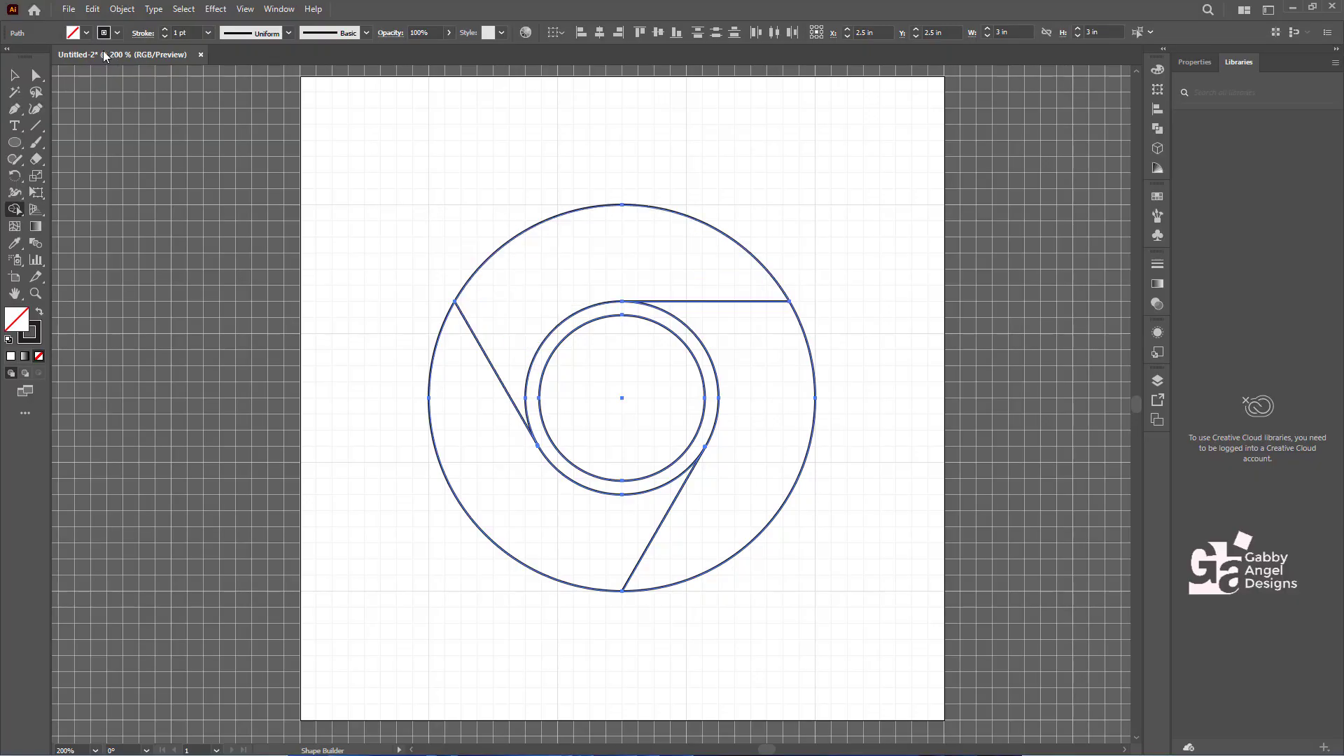
{"action": "left_click", "coordinate": [72, 35]}
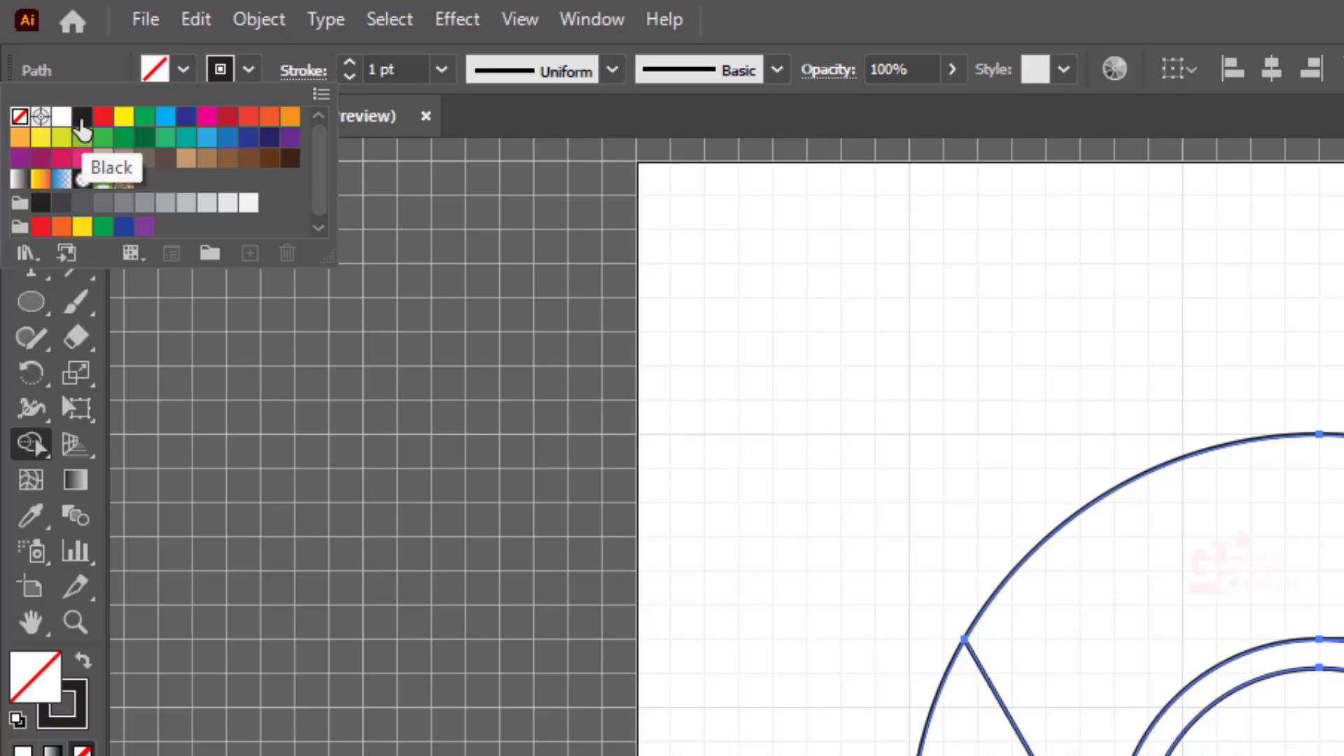
{"action": "left_click", "coordinate": [82, 119]}
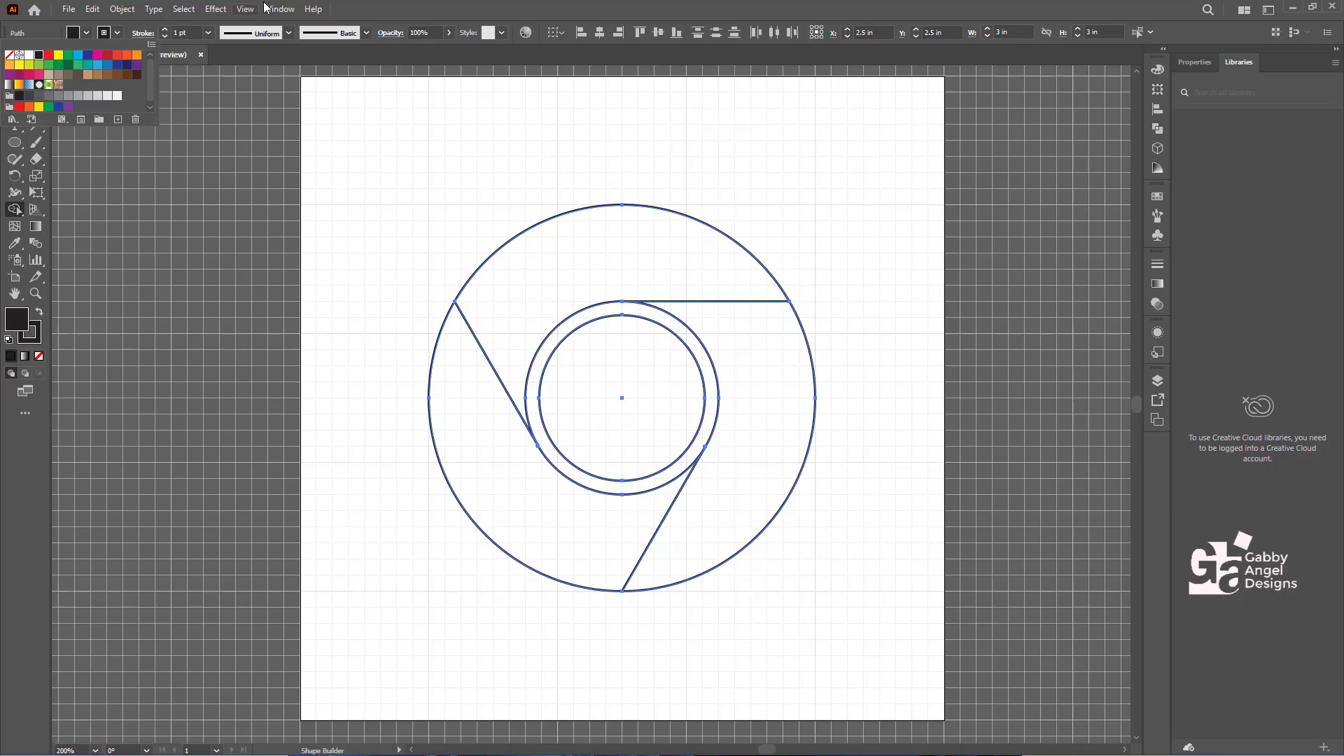
{"action": "left_click", "coordinate": [394, 10]}
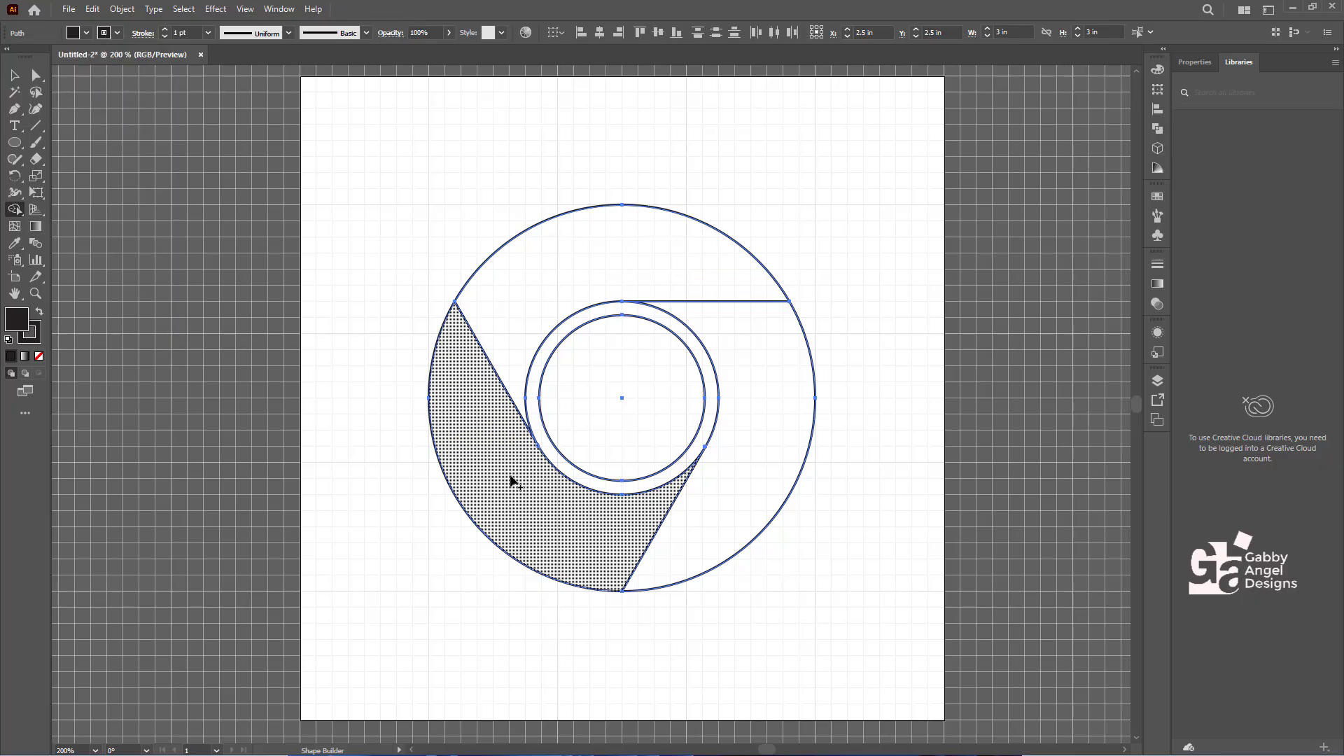
{"action": "left_click", "coordinate": [480, 430]}
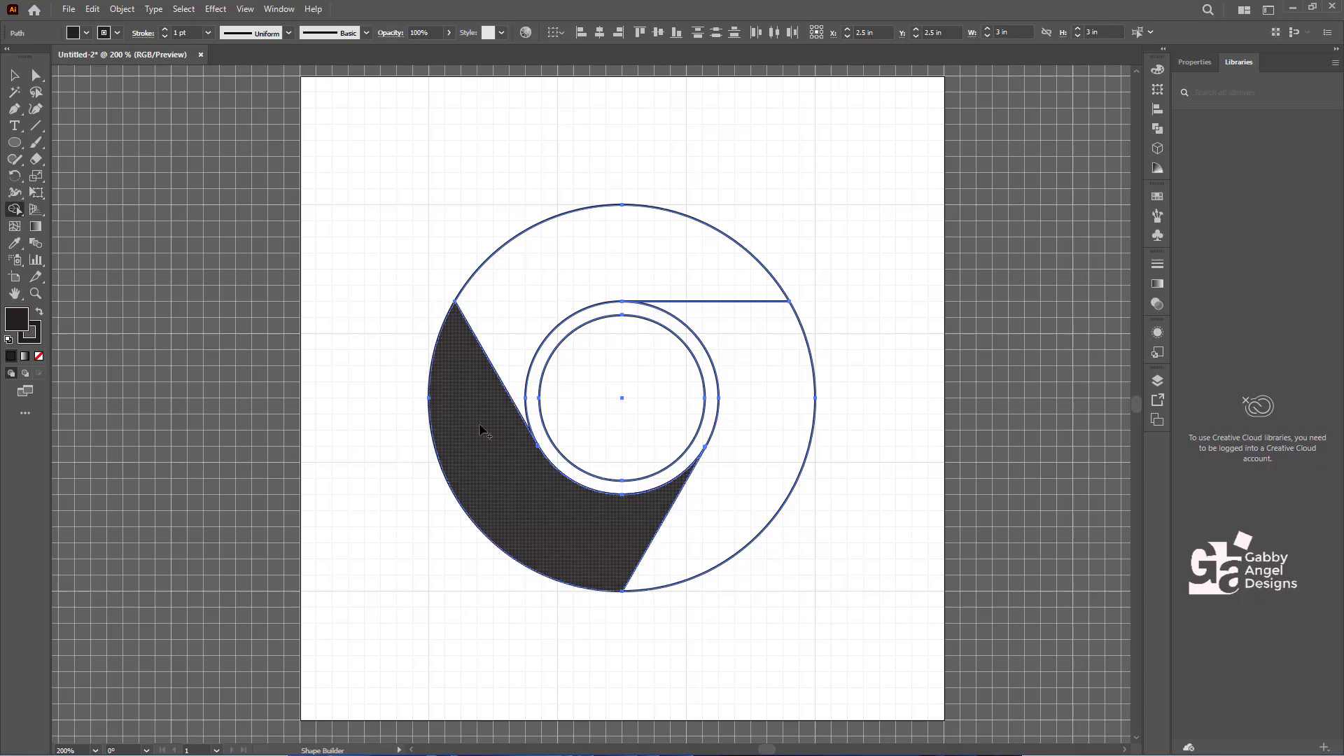
Set the fill colour to medium gray #939393 and fill the upper segment with the Shape Builder tool.
{"action": "left_click", "coordinate": [73, 33]}
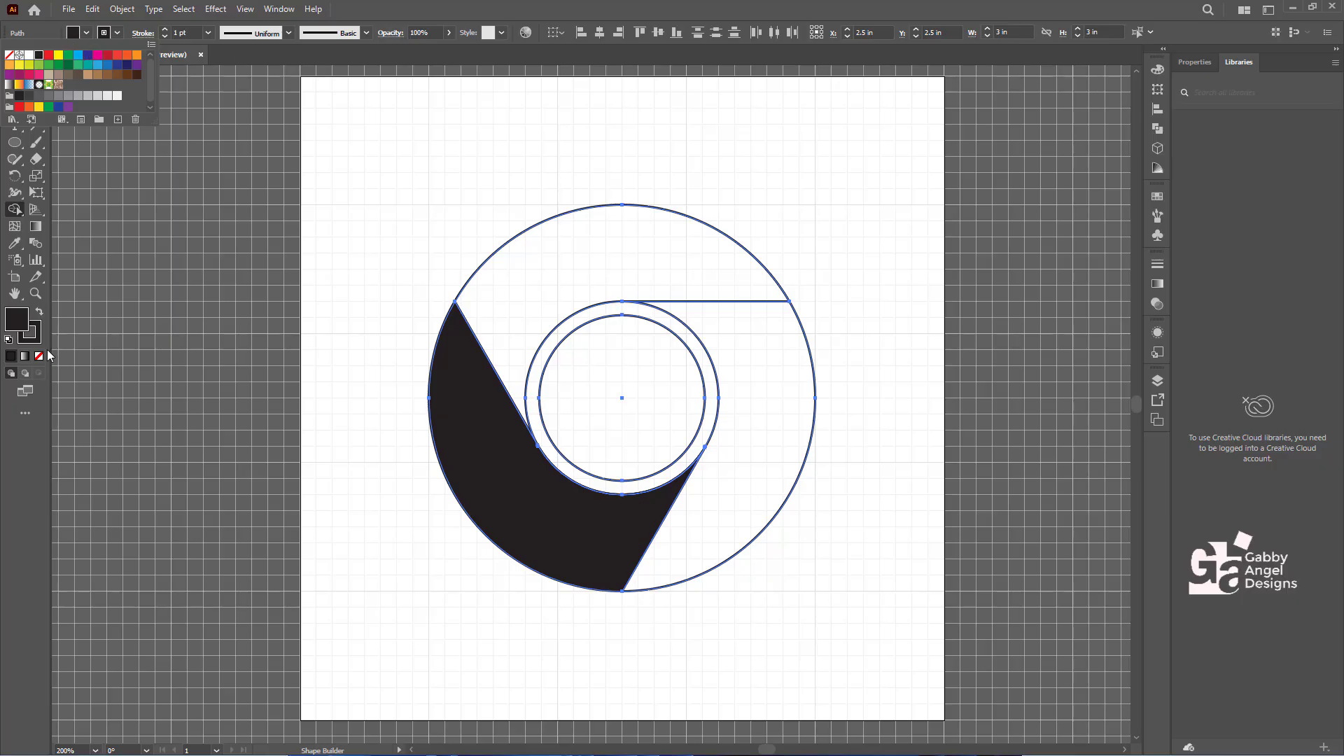
{"action": "double_click", "coordinate": [19, 323]}
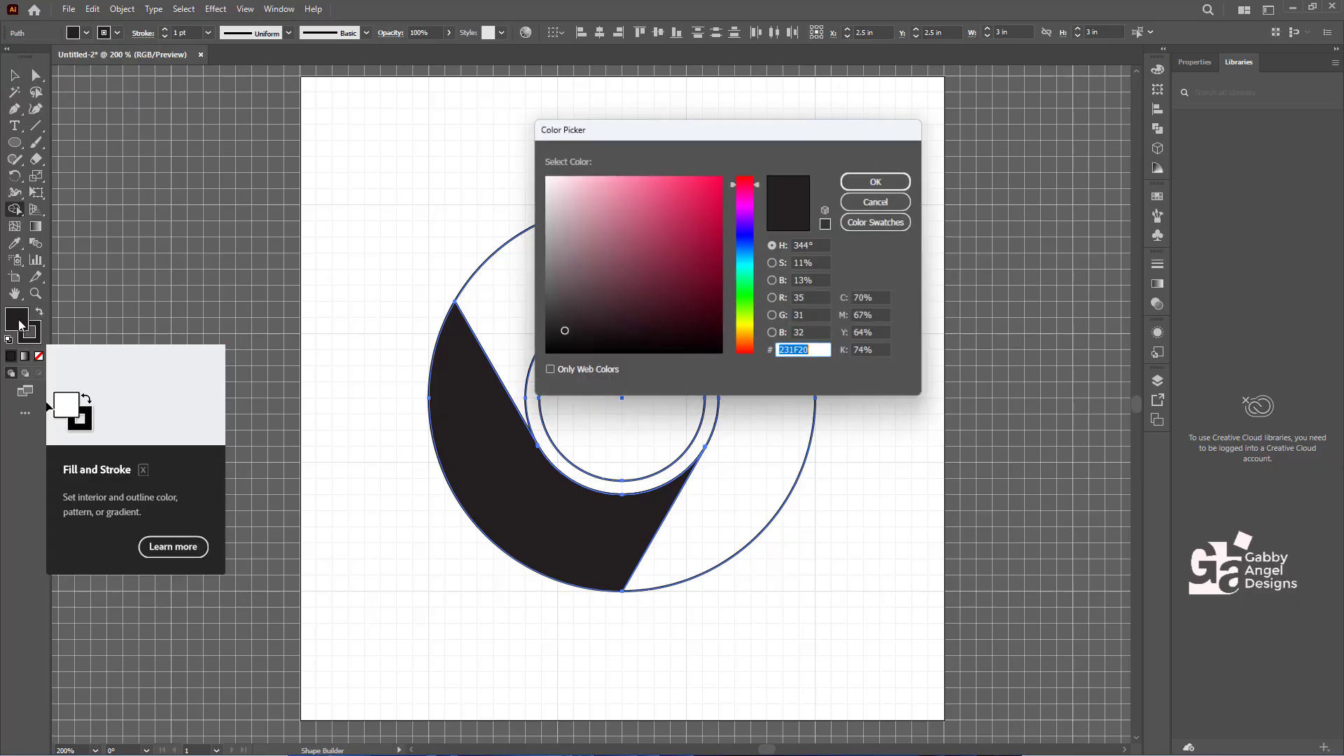
{"action": "left_click_drag", "start_coordinate": [562, 277], "coordinate": [542, 250]}
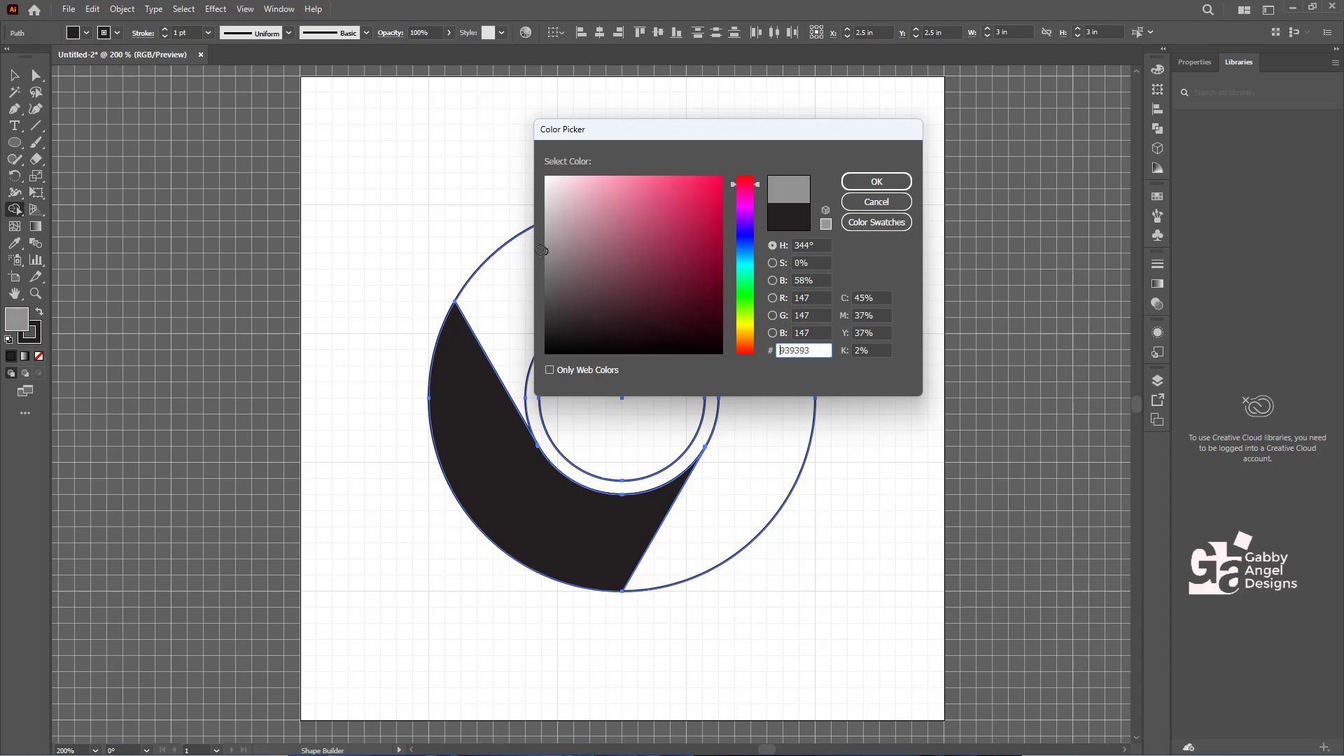
{"action": "left_click", "coordinate": [889, 184]}
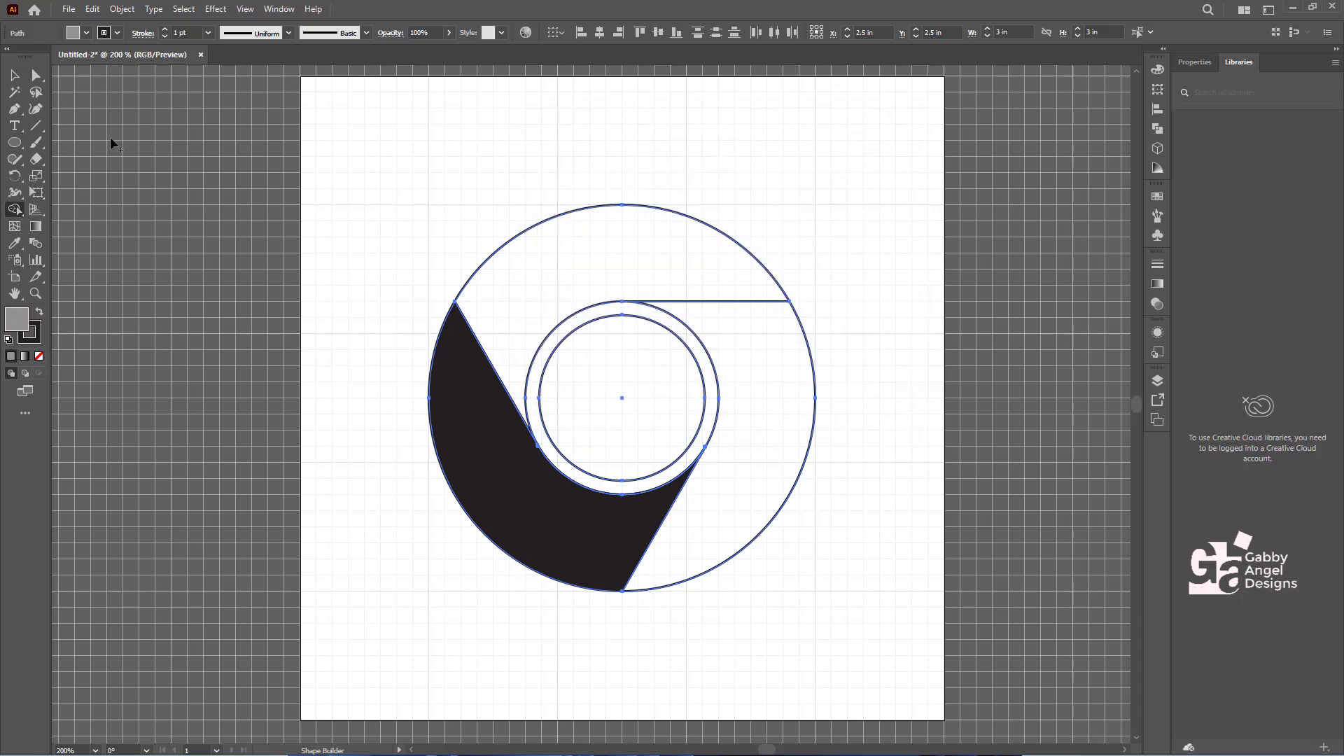
{"action": "left_click", "coordinate": [569, 295]}
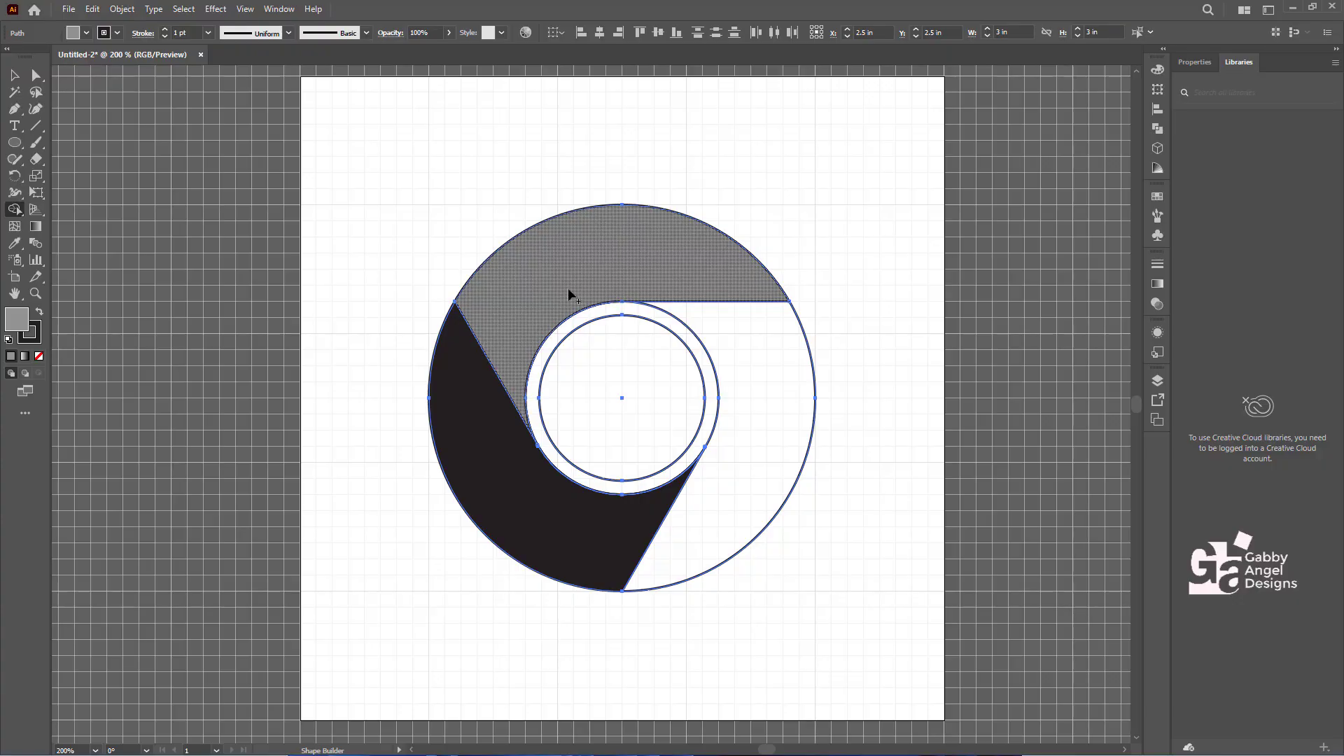
Fill the right-hand segment with dark gray #494949 using the Shape Builder tool, and lighten its gray slightly.
{"action": "left_click", "coordinate": [73, 33]}
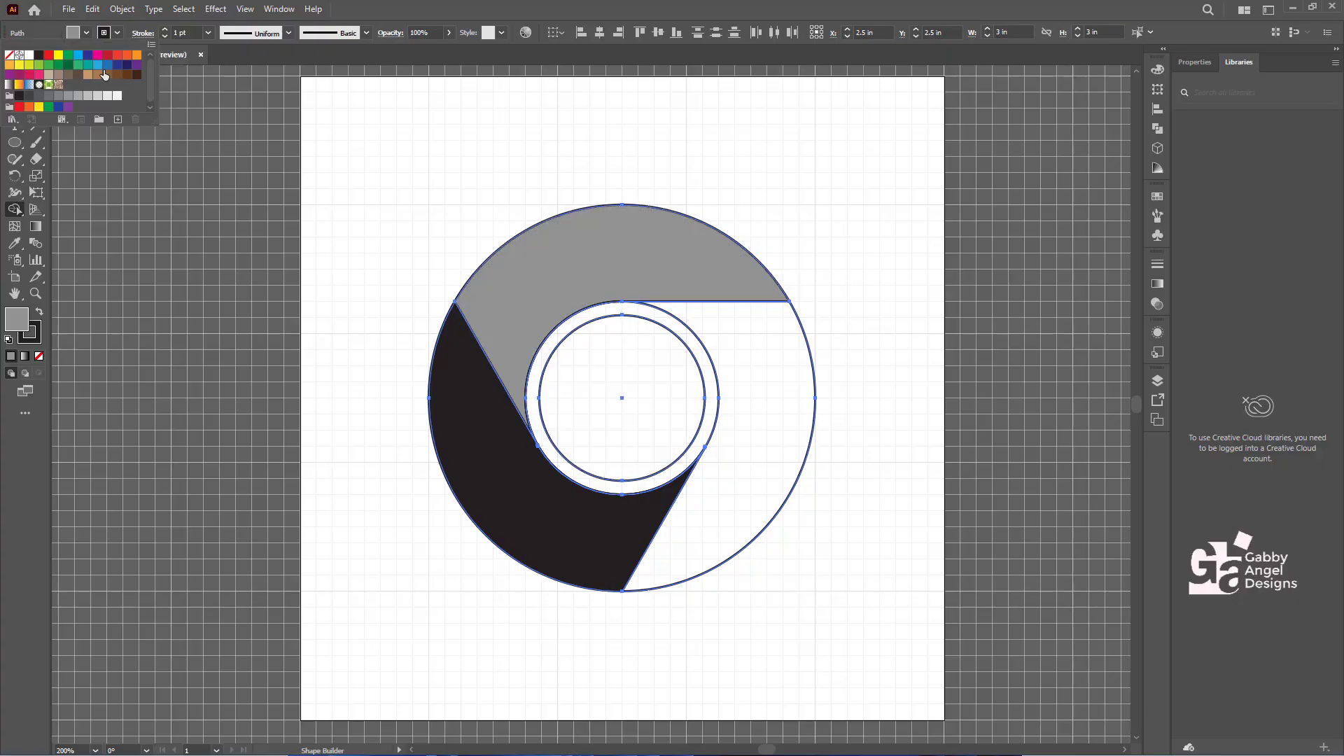
{"action": "left_click", "coordinate": [86, 33]}
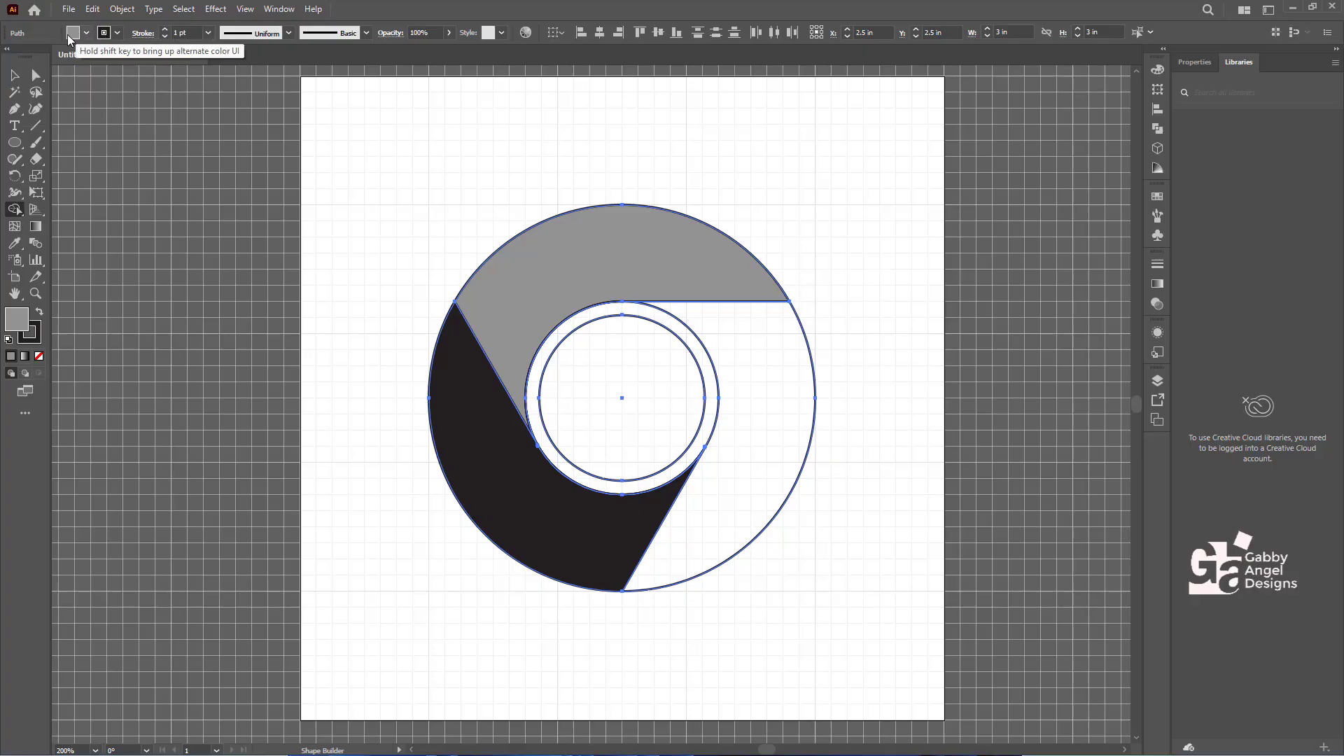
{"action": "left_click", "coordinate": [87, 33]}
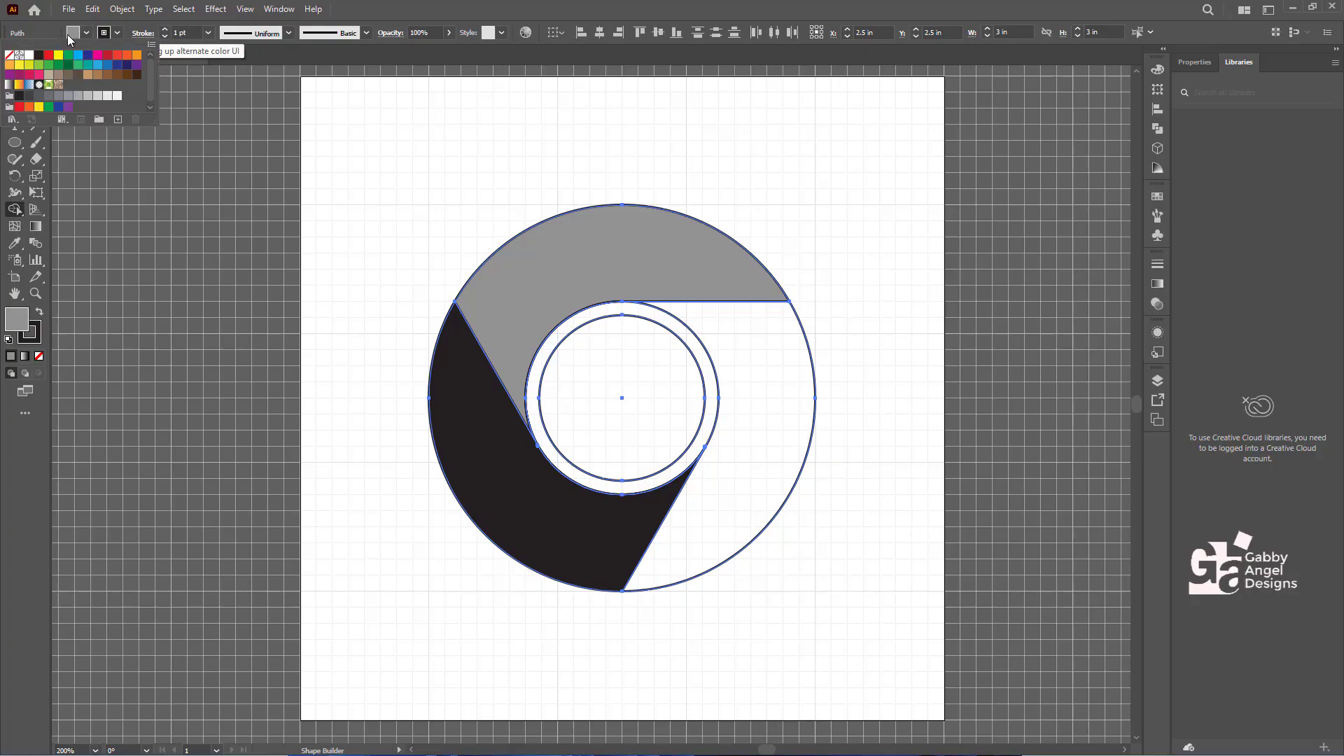
{"action": "double_click", "coordinate": [18, 327]}
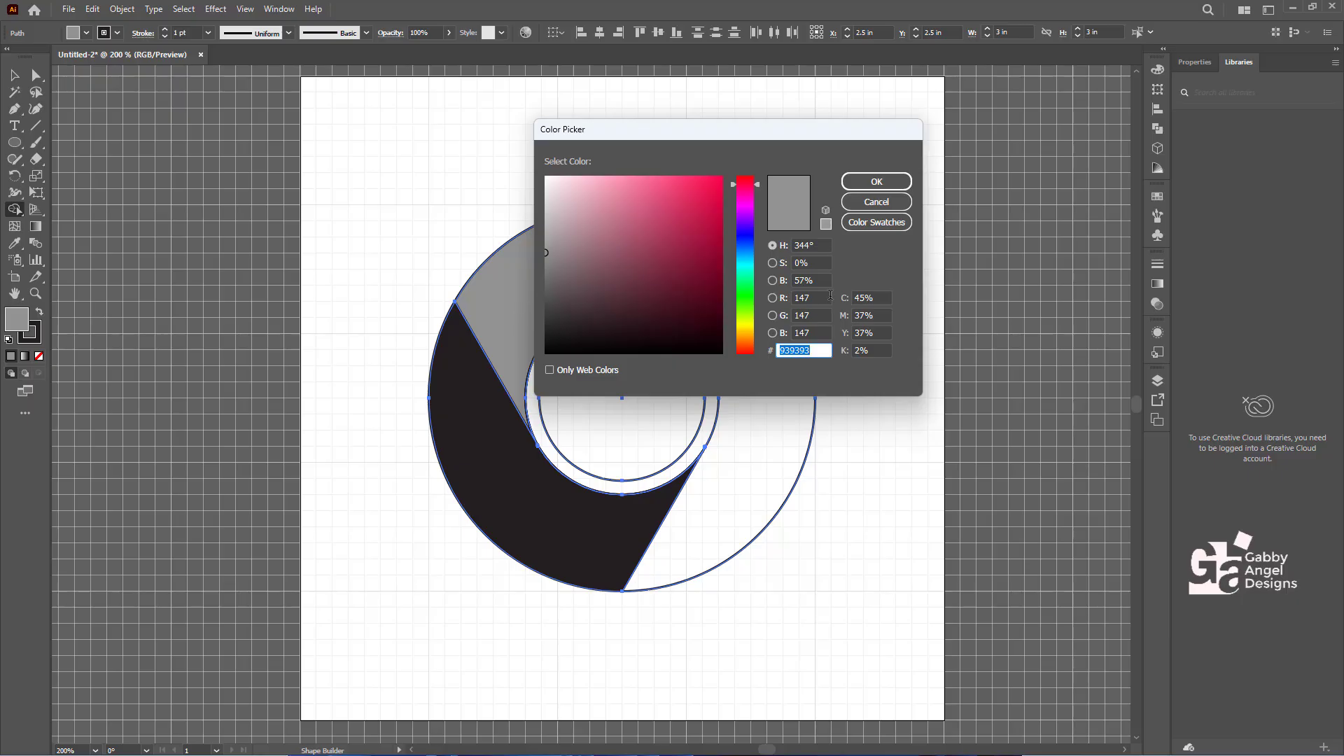
{"action": "left_click_drag", "start_coordinate": [573, 223], "coordinate": [545, 303]}
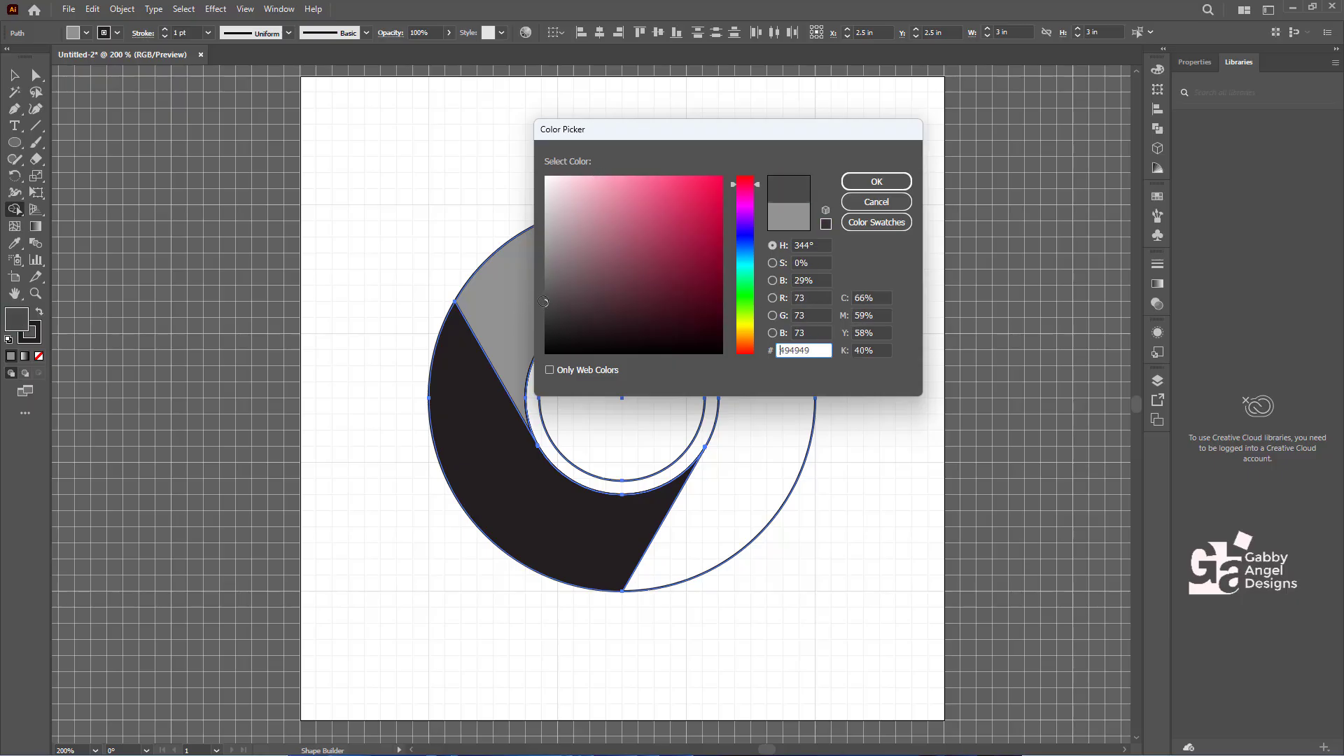
{"action": "left_click", "coordinate": [896, 184]}
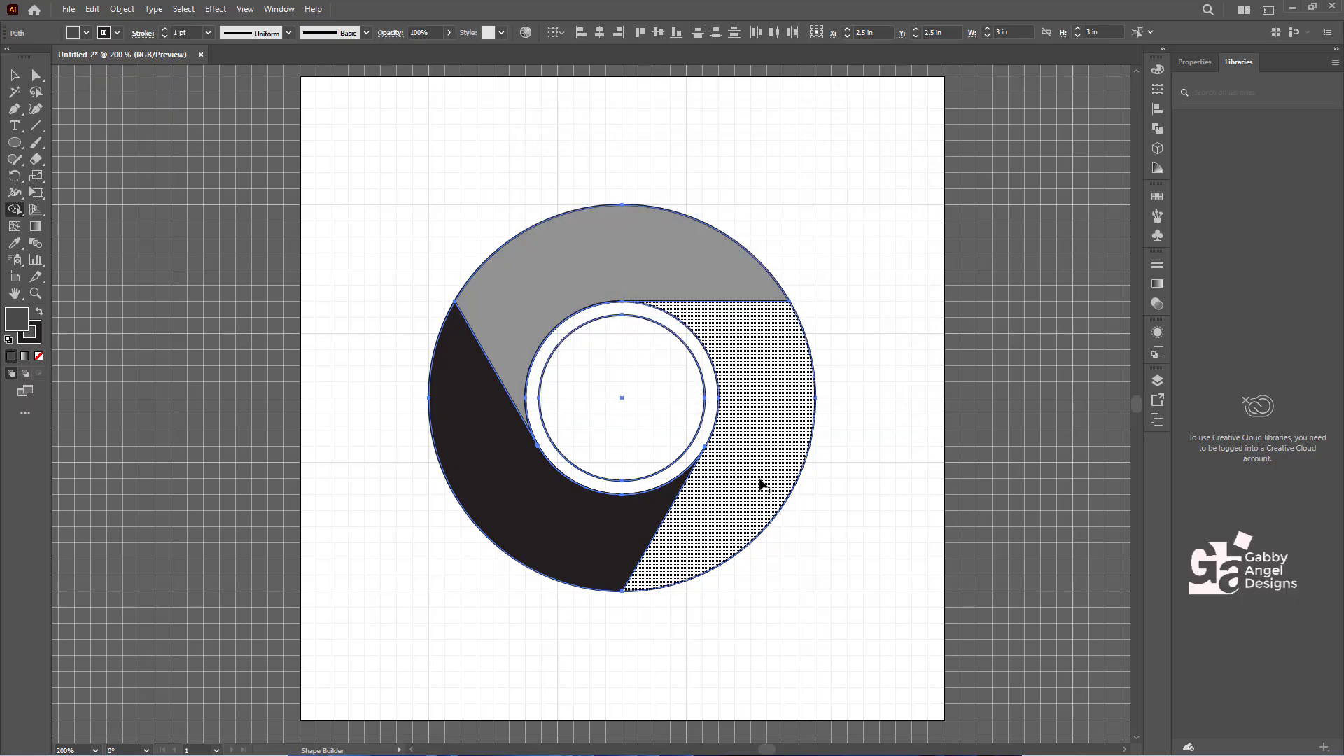
{"action": "left_click", "coordinate": [769, 412]}
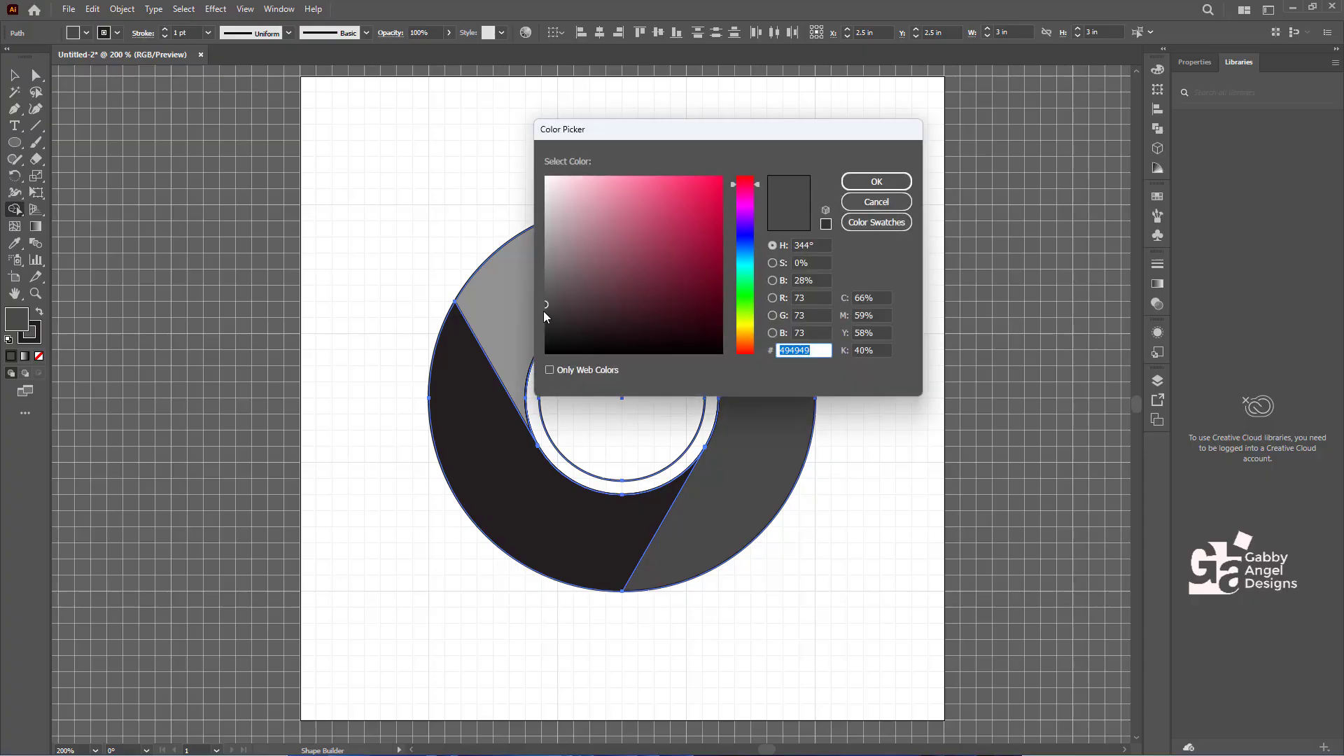
{"action": "left_click_drag", "start_coordinate": [547, 305], "coordinate": [548, 295]}
{"action": "left_click", "coordinate": [877, 182]}
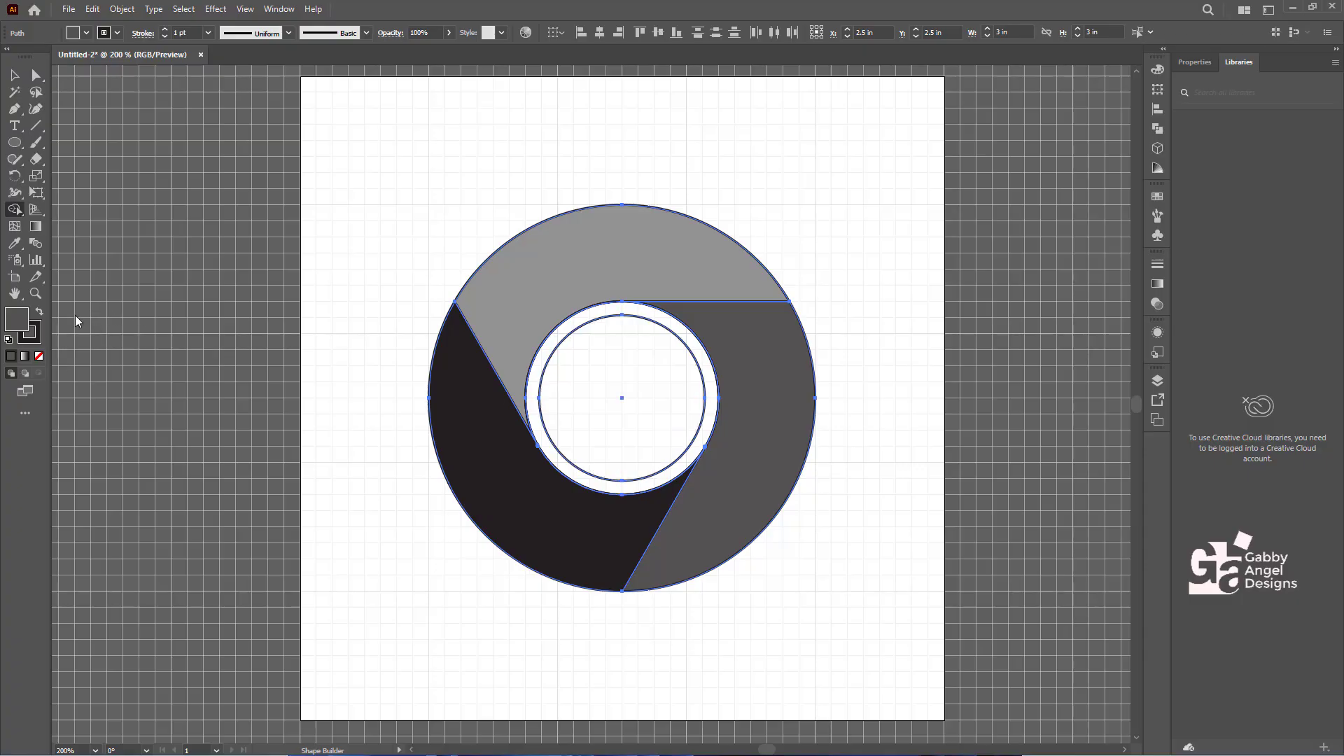
Set the fill colour to gray-blue #7B8AA3 and fill the innermost circle with the Shape Builder tool.
{"action": "double_click", "coordinate": [16, 321]}
{"action": "left_click", "coordinate": [743, 247]}
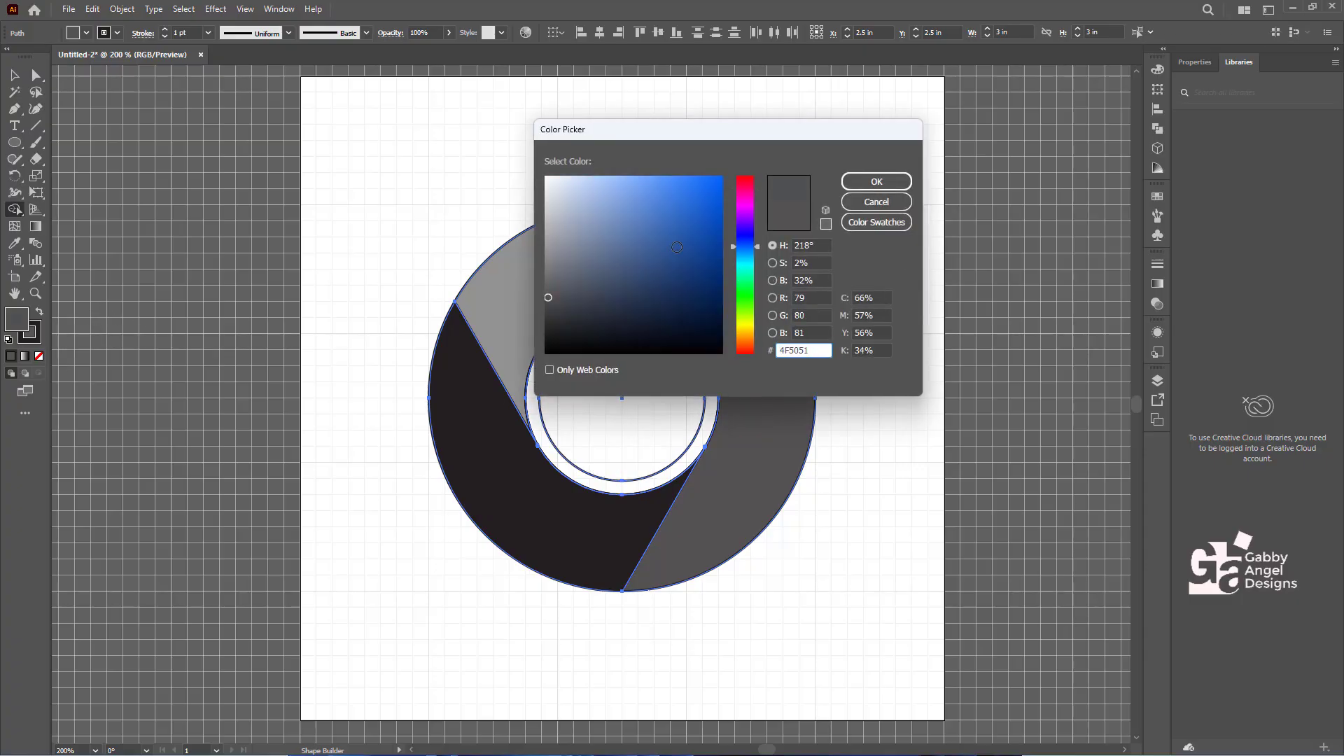
{"action": "mouse_move", "coordinate": [638, 252]}
{"action": "left_mouse_down"}
{"action": "mouse_move", "coordinate": [557, 270]}
{"action": "mouse_move", "coordinate": [556, 248]}
{"action": "mouse_move", "coordinate": [615, 179]}
{"action": "mouse_move", "coordinate": [550, 262]}
{"action": "mouse_move", "coordinate": [589, 239]}
{"action": "left_mouse_up"}
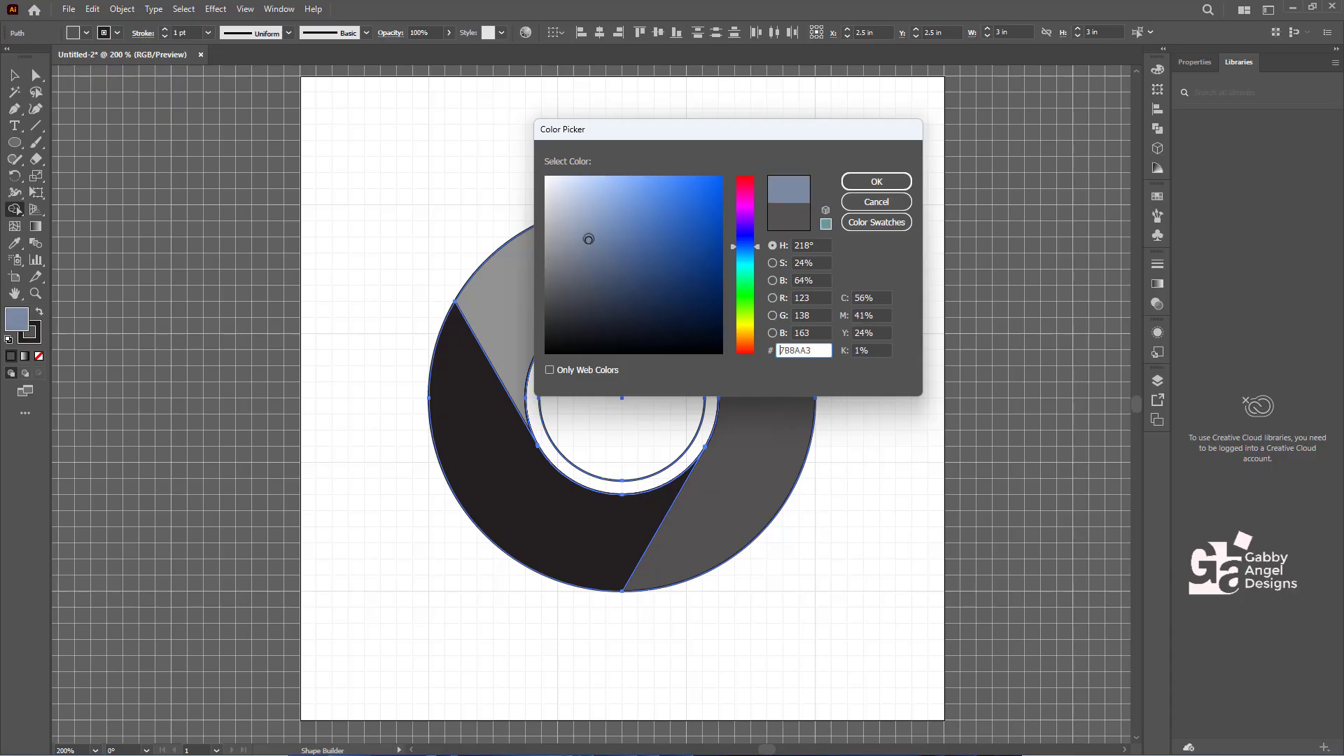
{"action": "left_click", "coordinate": [874, 183]}
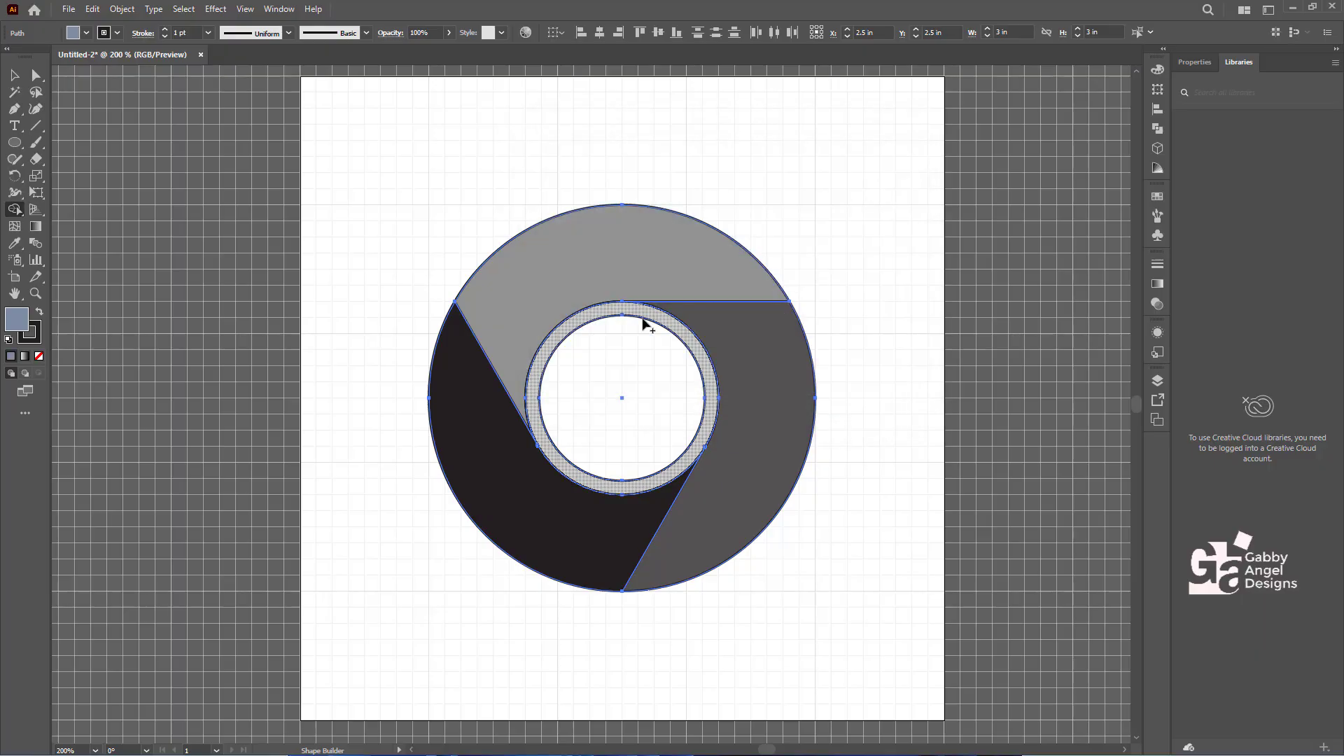
{"action": "left_click", "coordinate": [639, 343]}
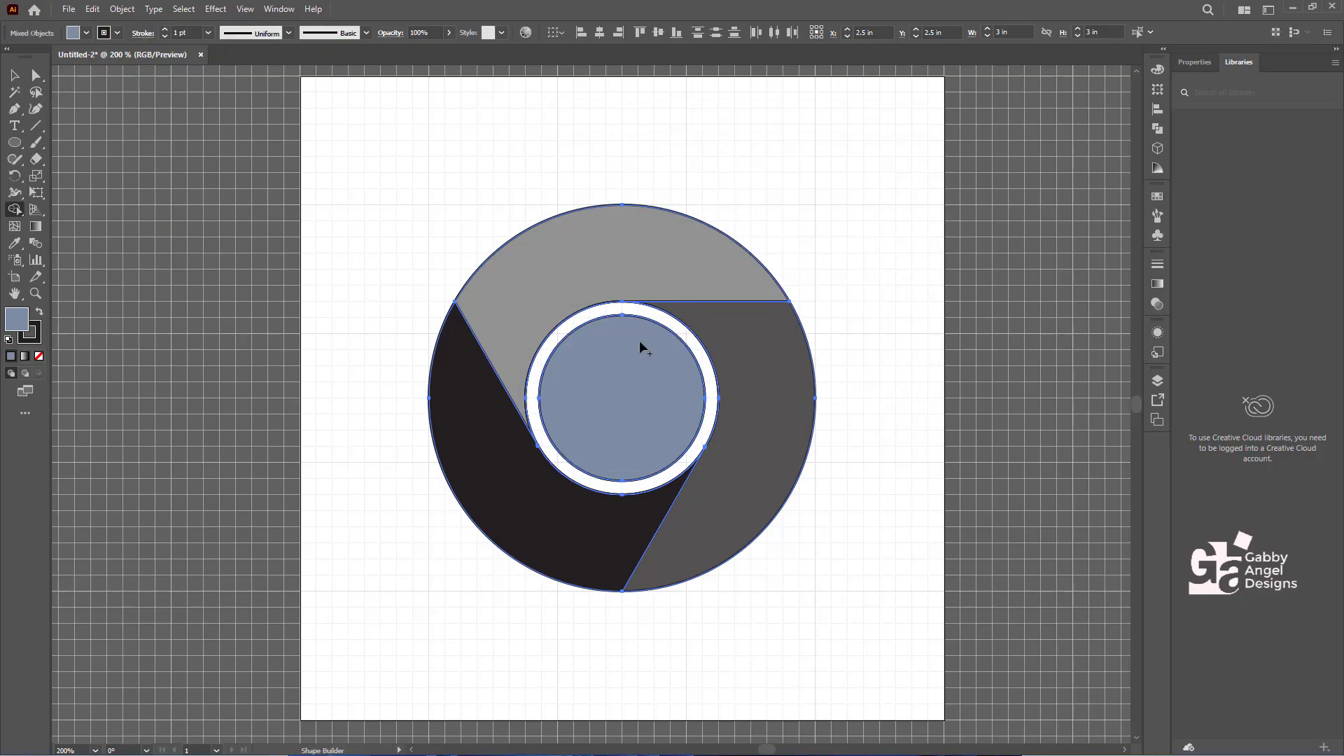
Select the whole logo, set its stroke to none, and deselect the artwork.
{"action": "left_click", "coordinate": [16, 79]}
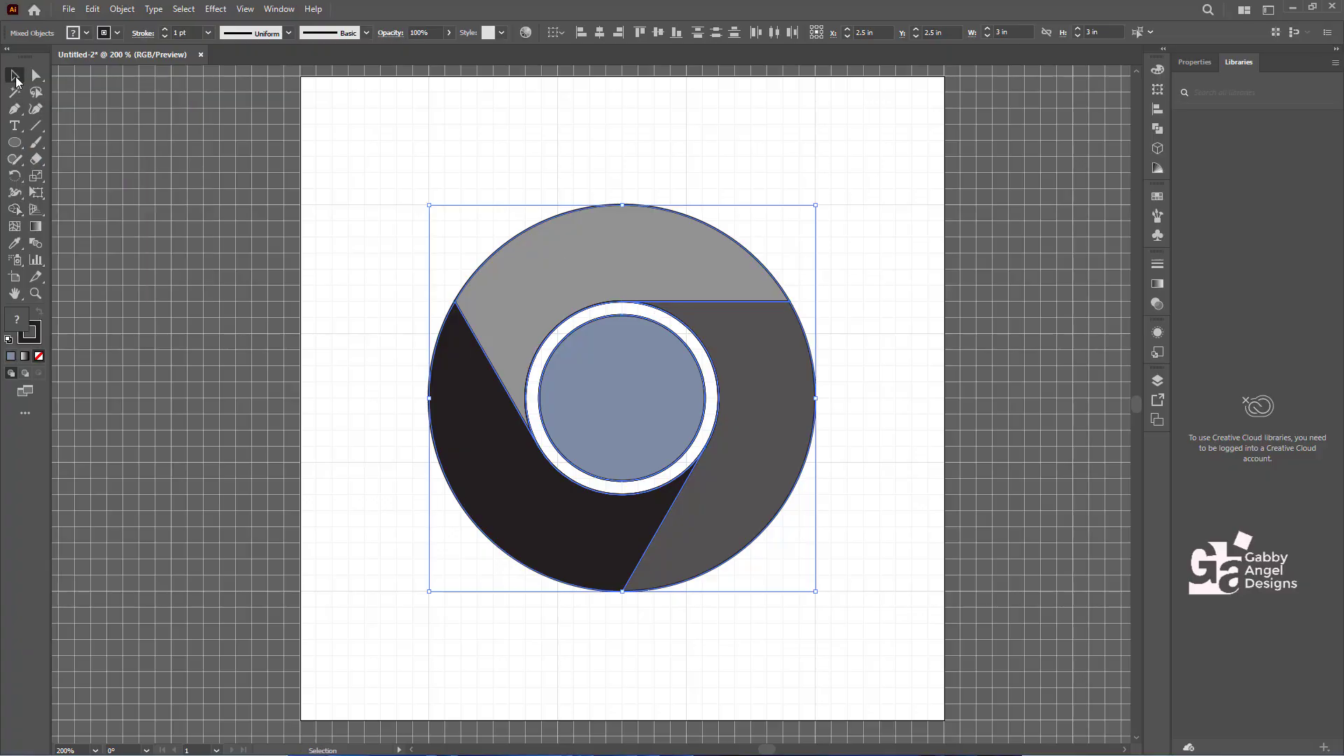
{"action": "left_click_drag", "start_coordinate": [339, 128], "coordinate": [905, 668]}
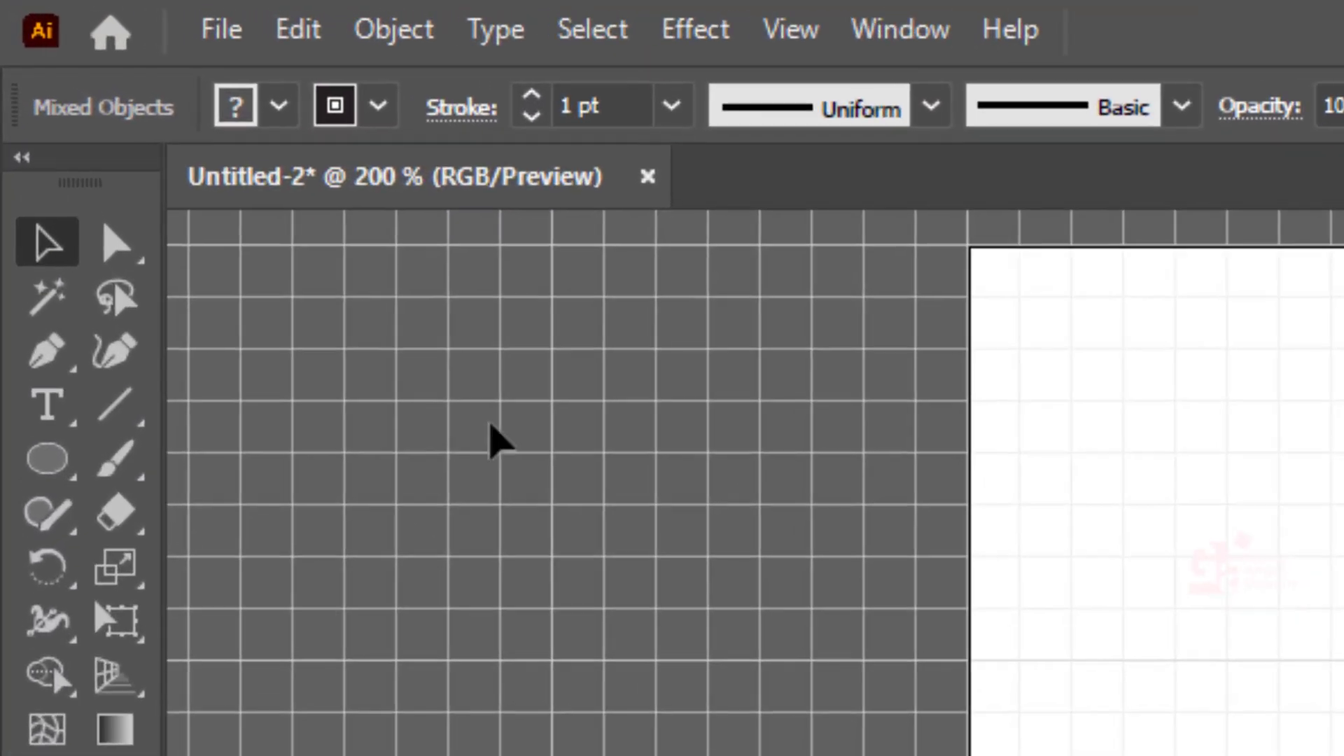
{"action": "left_click", "coordinate": [347, 108]}
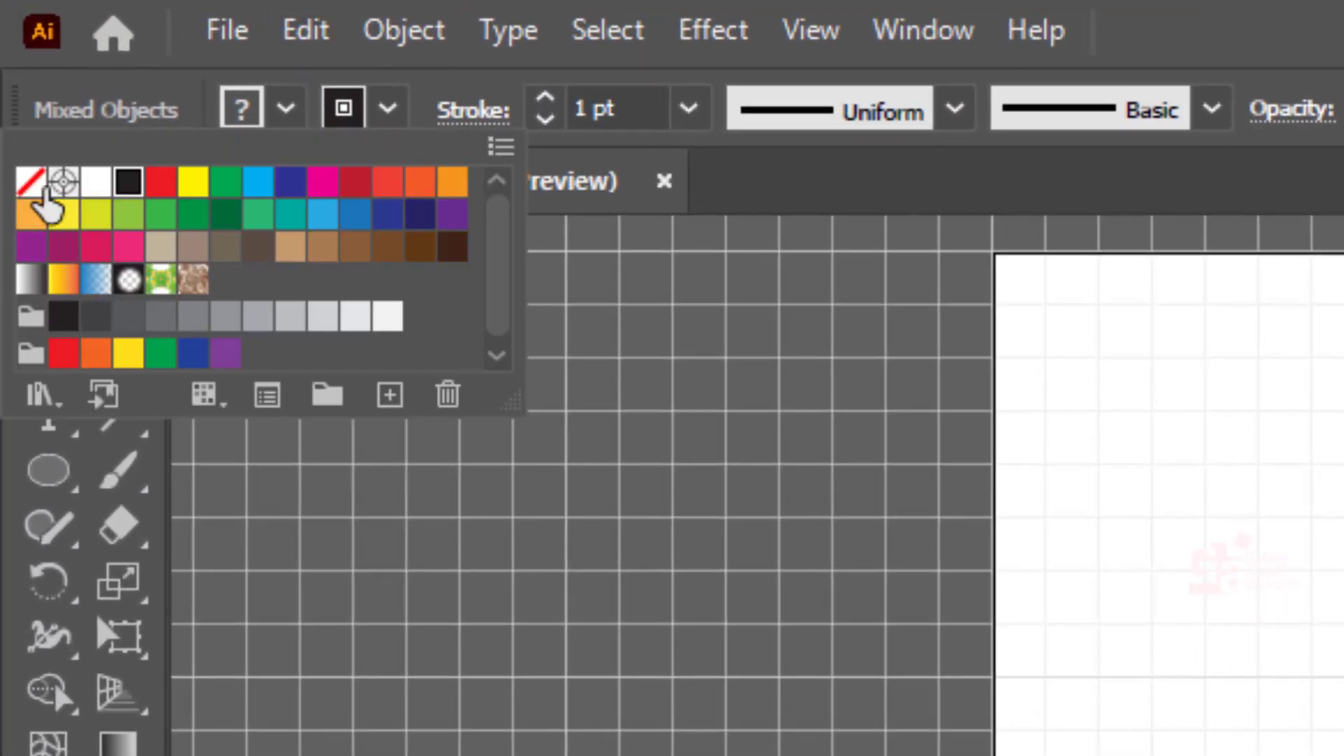
{"action": "left_click", "coordinate": [28, 182]}
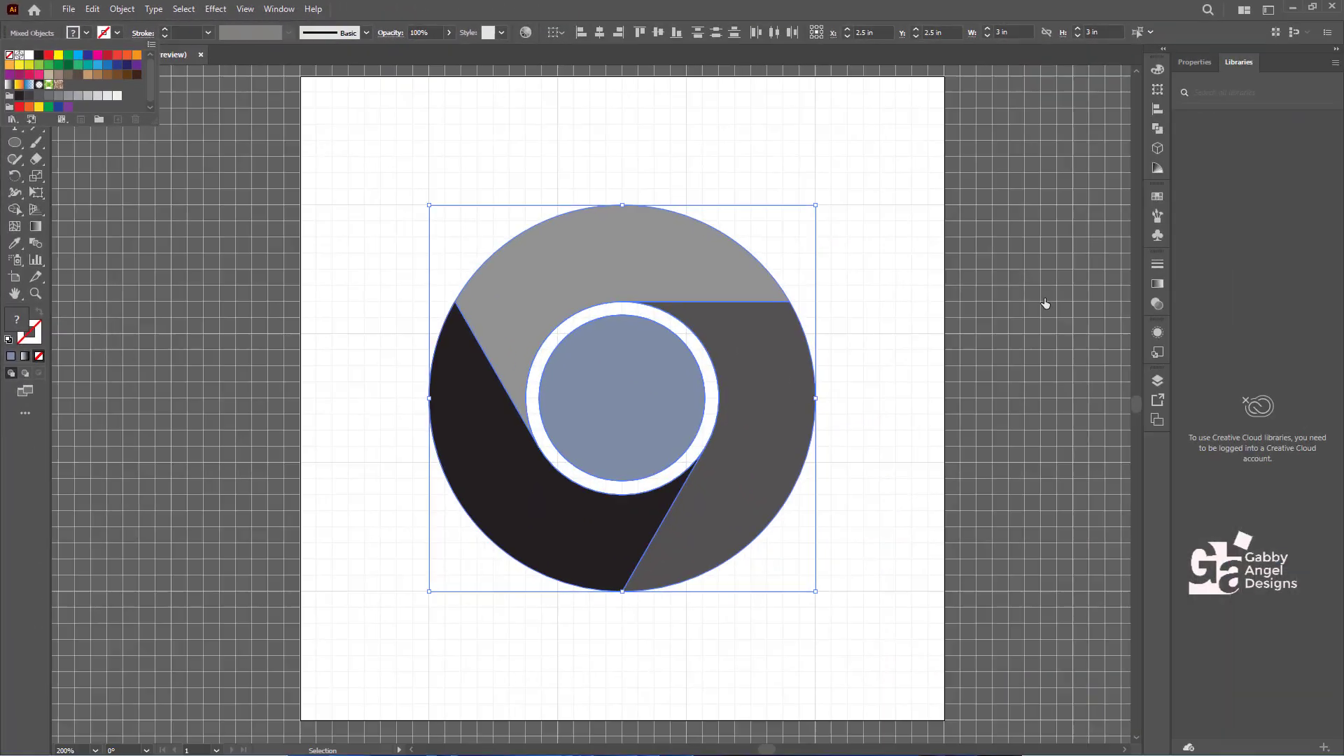
{"action": "left_click", "coordinate": [922, 231]}
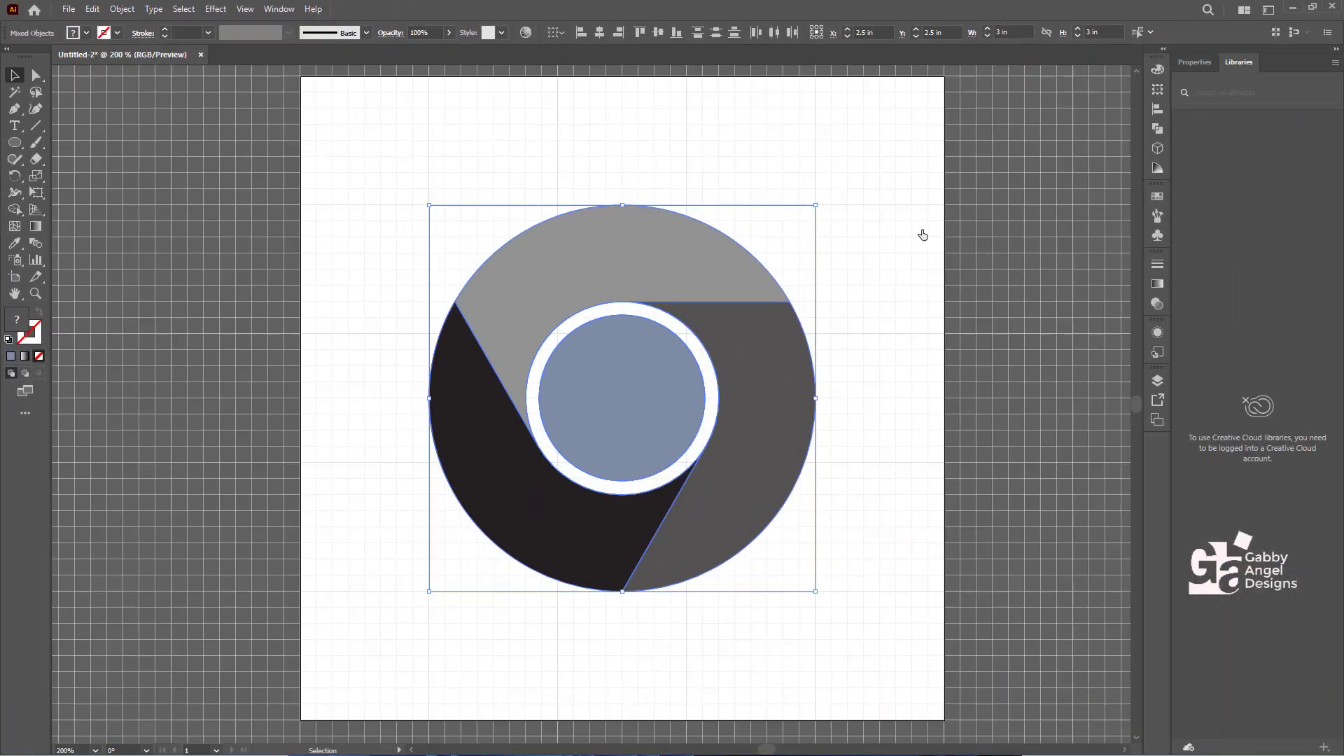
{"action": "left_click", "coordinate": [927, 287]}
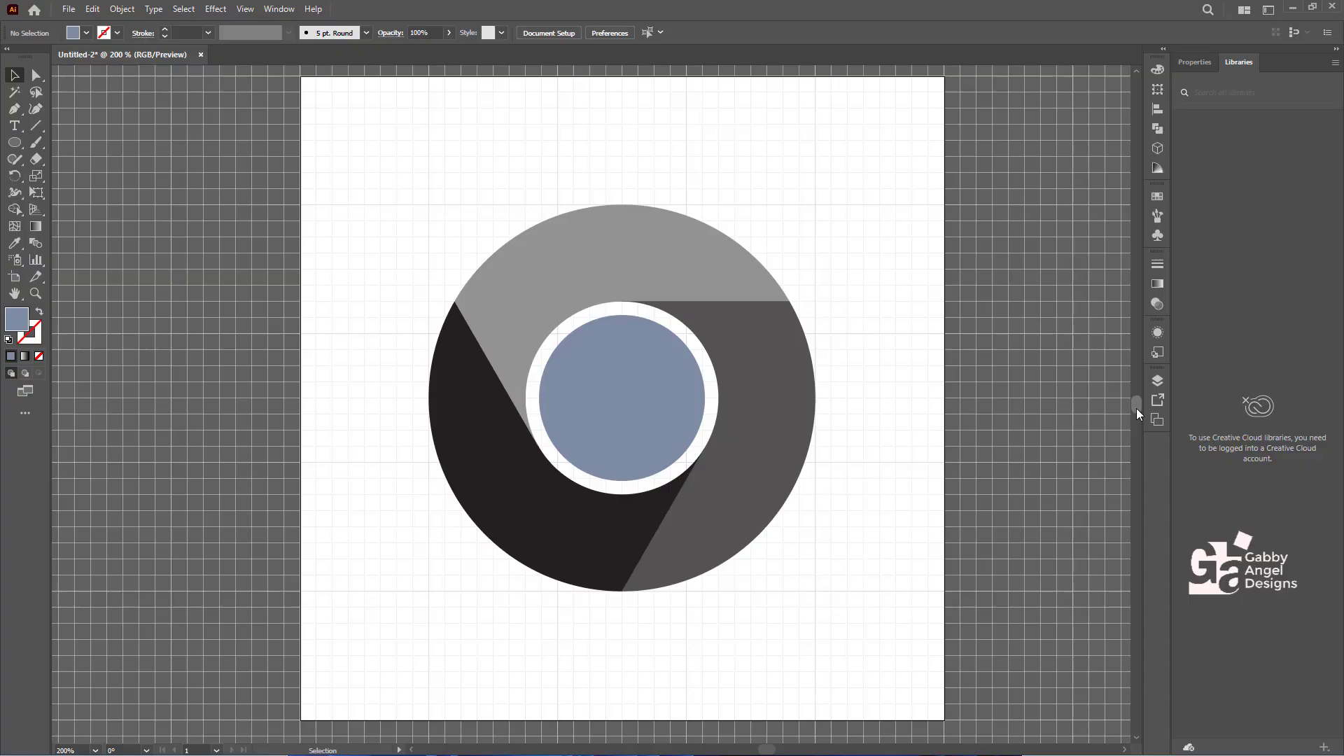
Select the upper gray segment and change its fill to the red swatch.
{"action": "left_click", "coordinate": [665, 267]}
{"action": "left_click", "coordinate": [14, 209]}
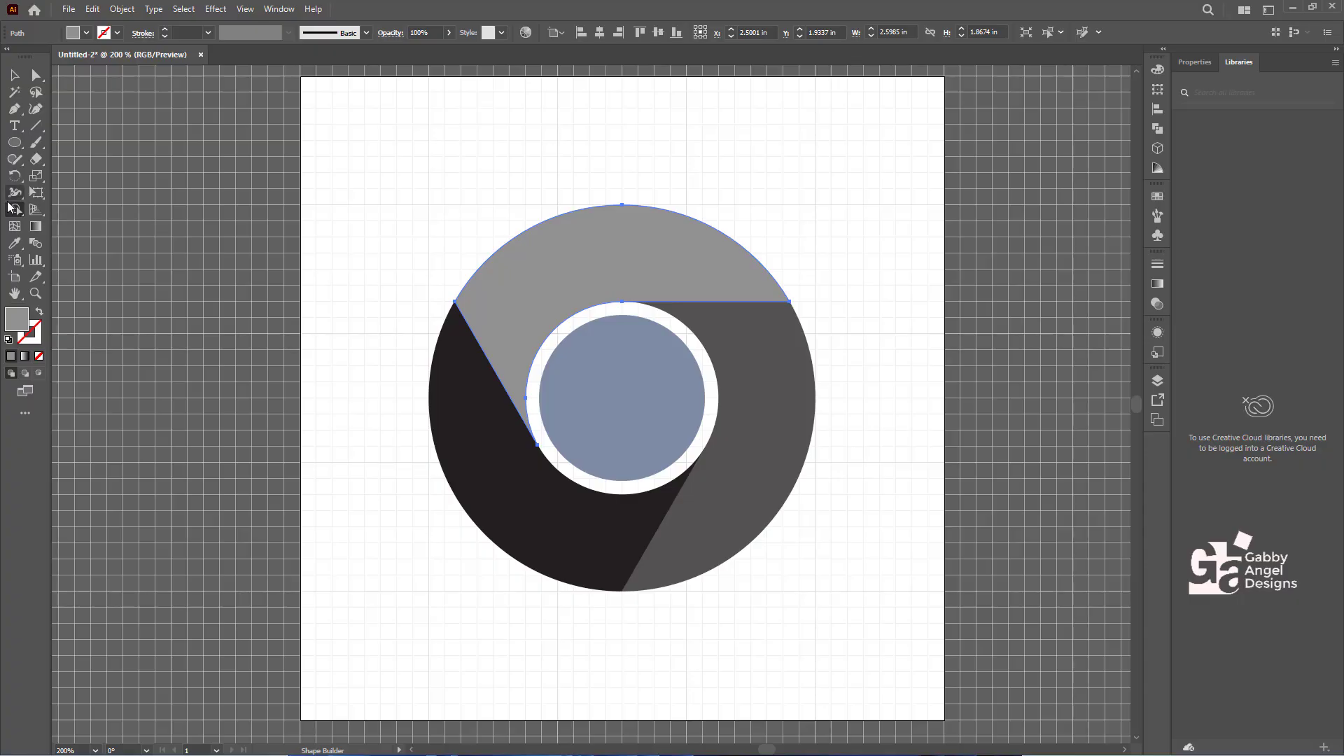
{"action": "left_click", "coordinate": [73, 33]}
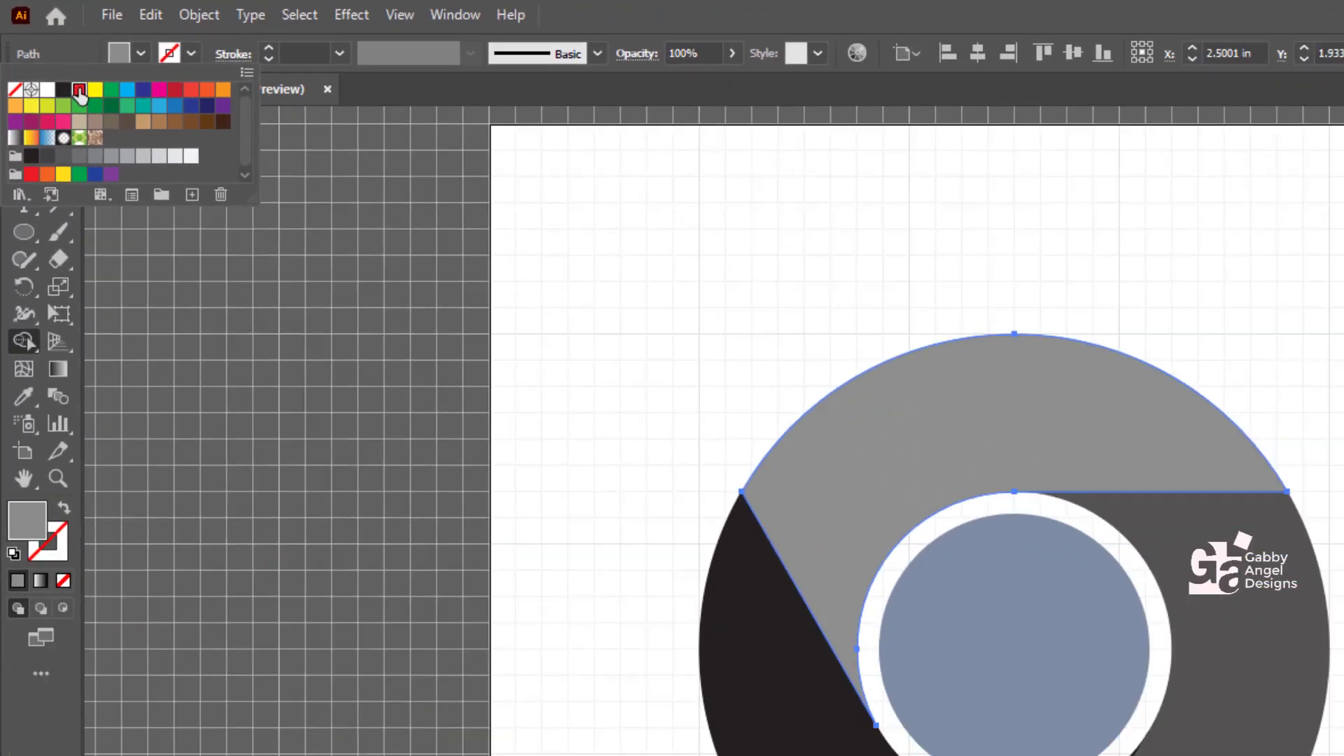
{"action": "left_click", "coordinate": [73, 83]}
{"action": "left_click", "coordinate": [889, 405]}
{"action": "left_click", "coordinate": [597, 261]}
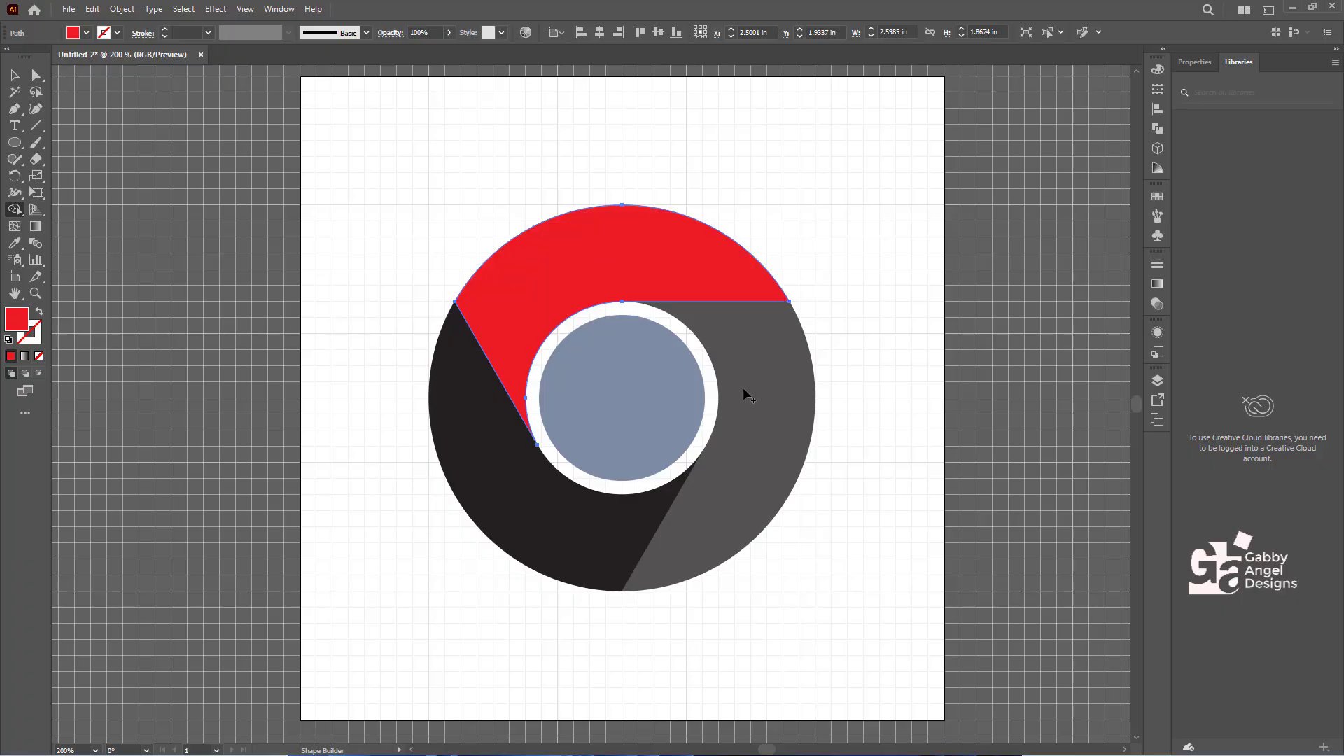
Select the right-hand gray segment and fill it with the light orange swatch using the Shape Builder tool.
{"action": "key", "text": "v"}
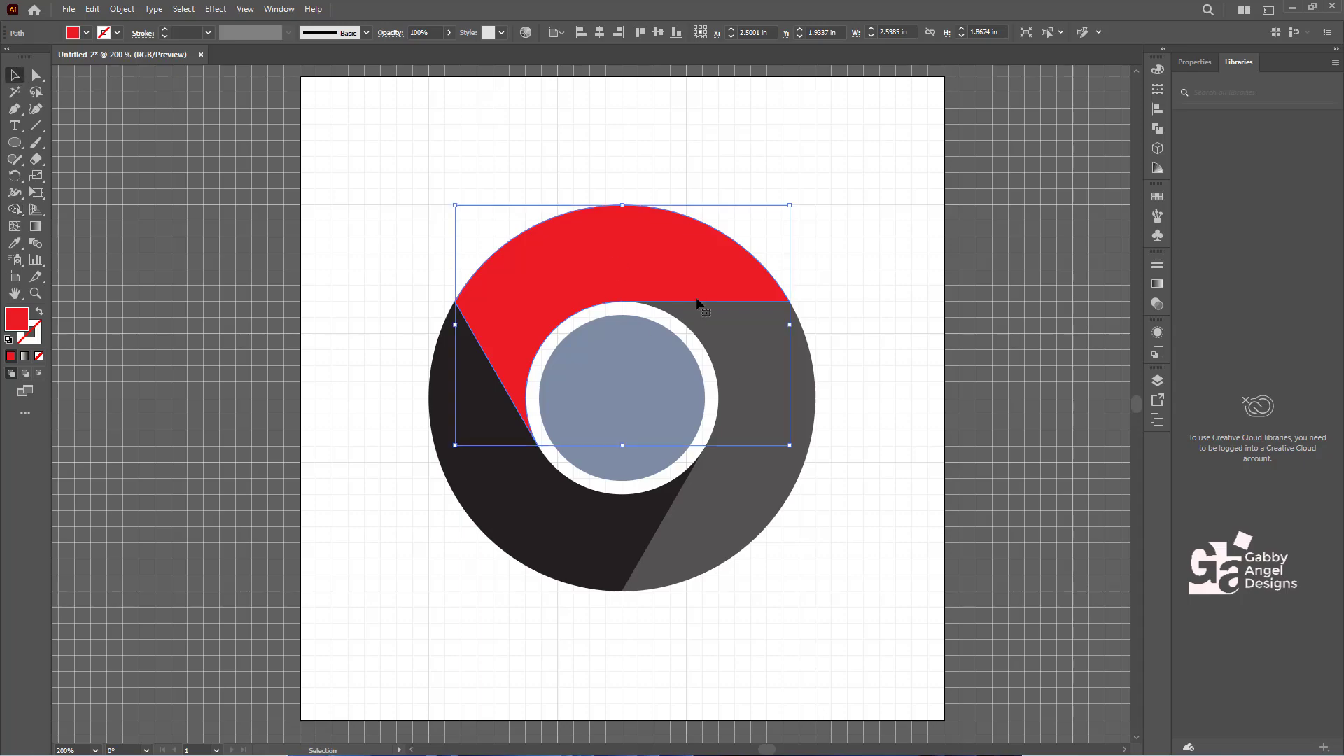
{"action": "left_click", "coordinate": [749, 371]}
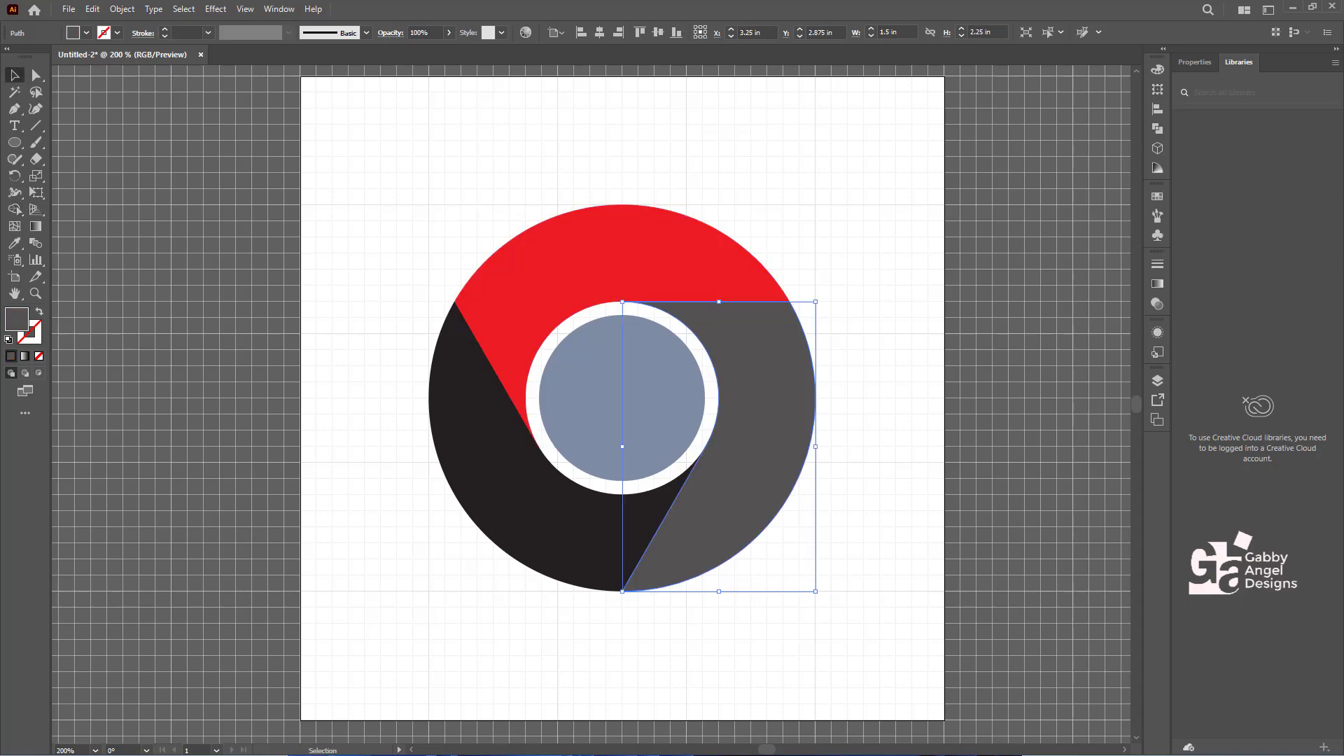
{"action": "left_click", "coordinate": [17, 214]}
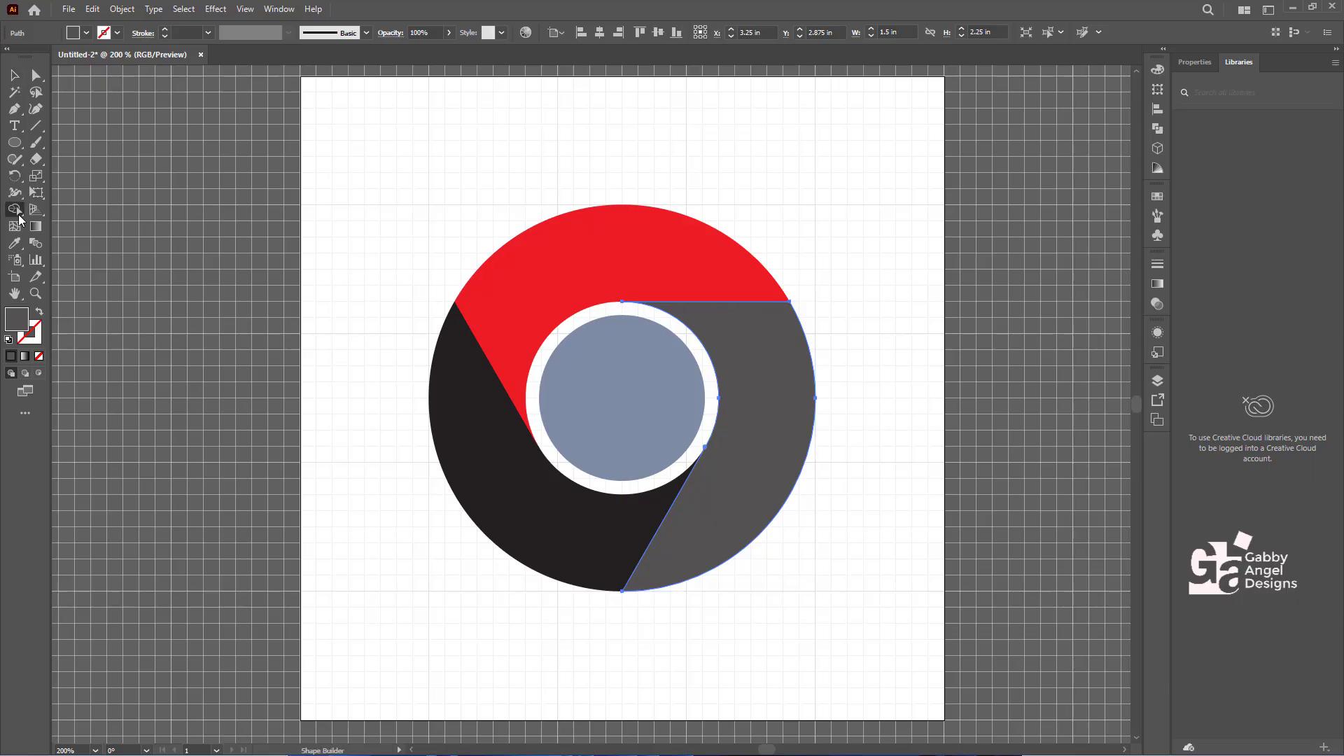
{"action": "left_click", "coordinate": [72, 32]}
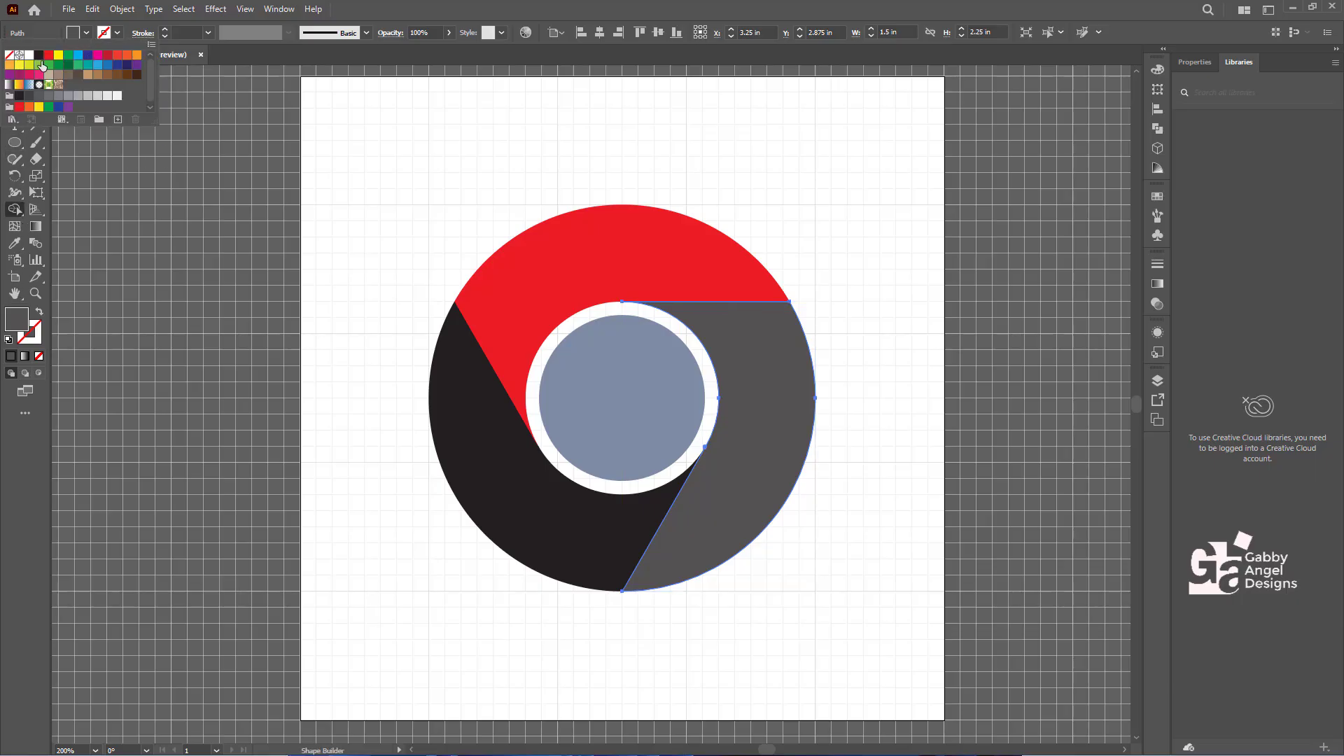
{"action": "left_click", "coordinate": [9, 65]}
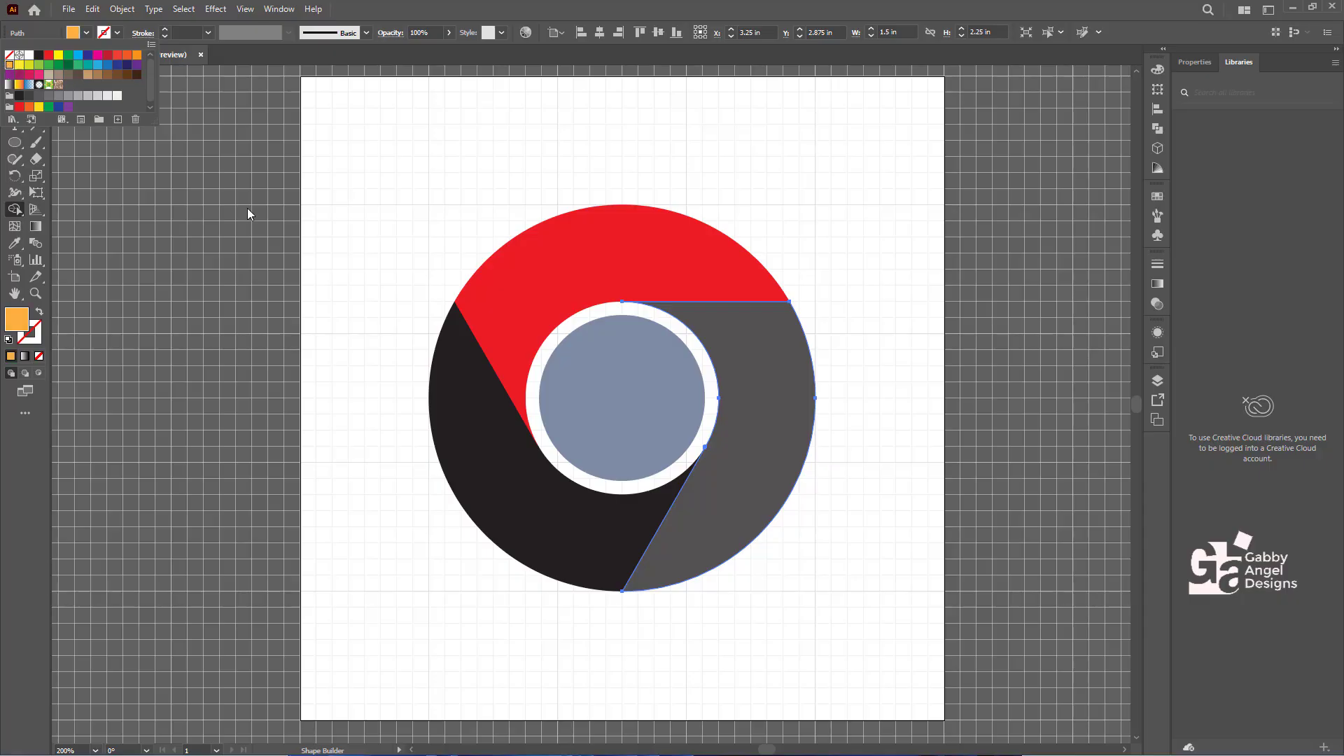
{"action": "left_click", "coordinate": [764, 412]}
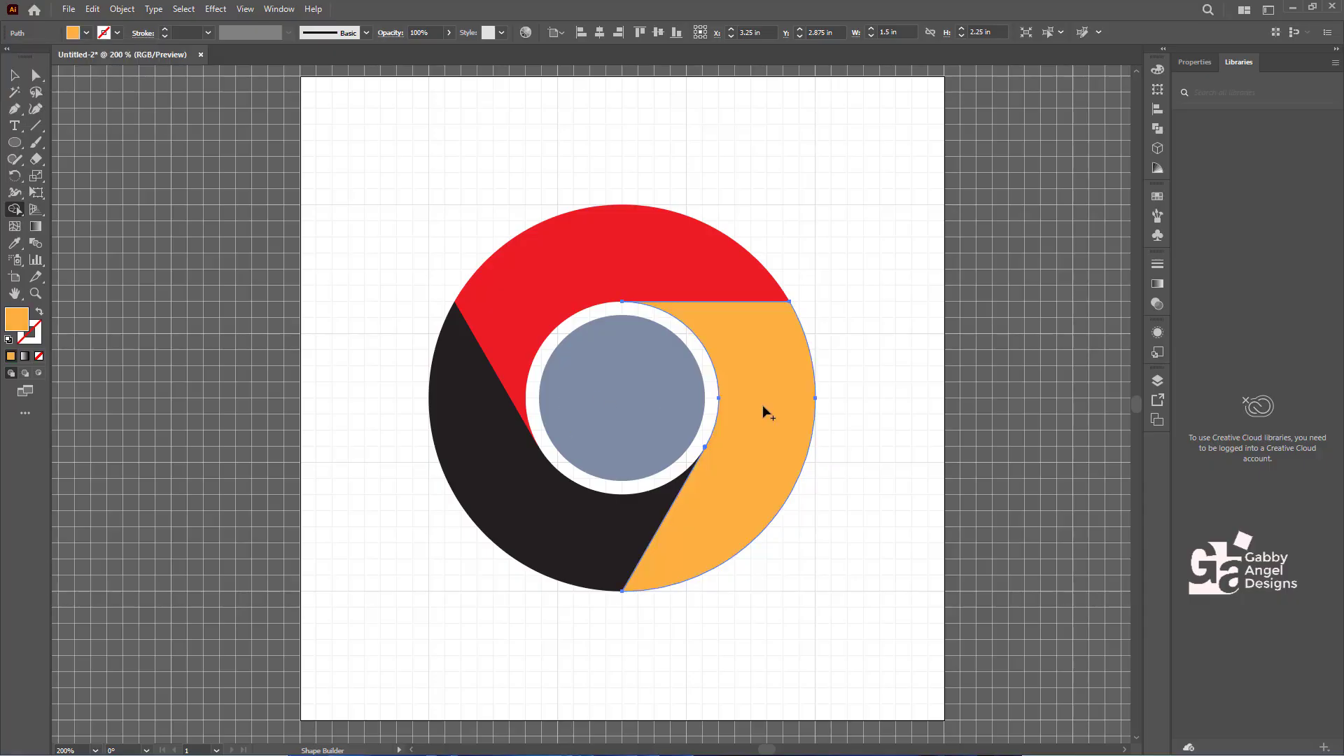
Select the black lower-left segment and fill it with the dark green swatch using the Shape Builder tool.
{"action": "left_click", "coordinate": [14, 77]}
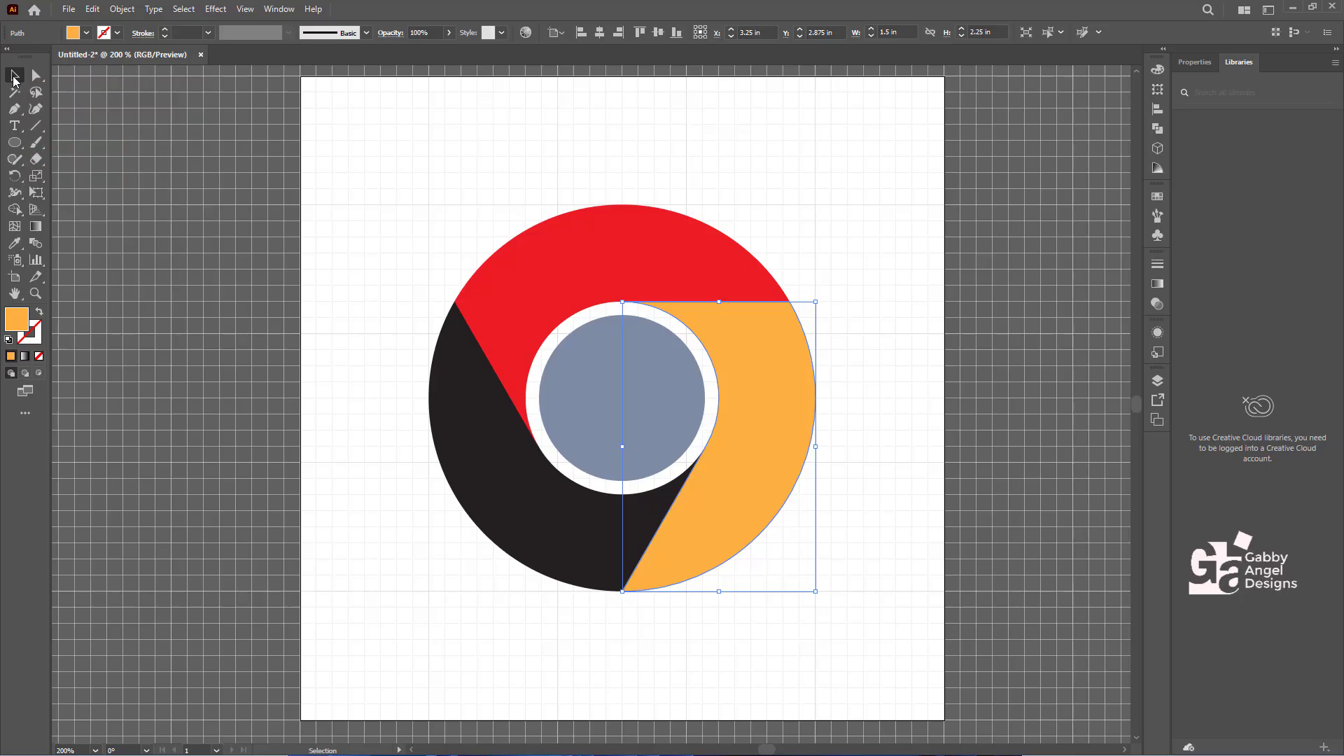
{"action": "left_click", "coordinate": [482, 401]}
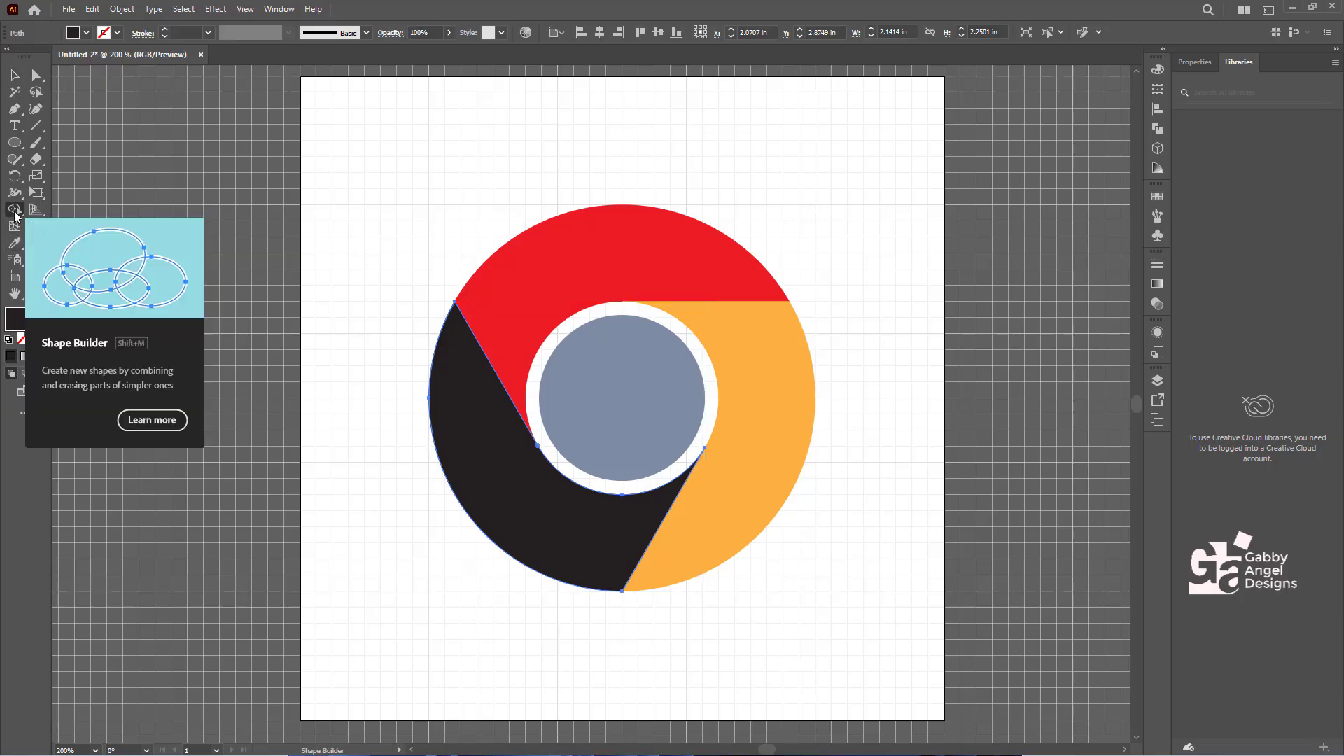
{"action": "left_click", "coordinate": [14, 210]}
{"action": "left_click", "coordinate": [74, 35]}
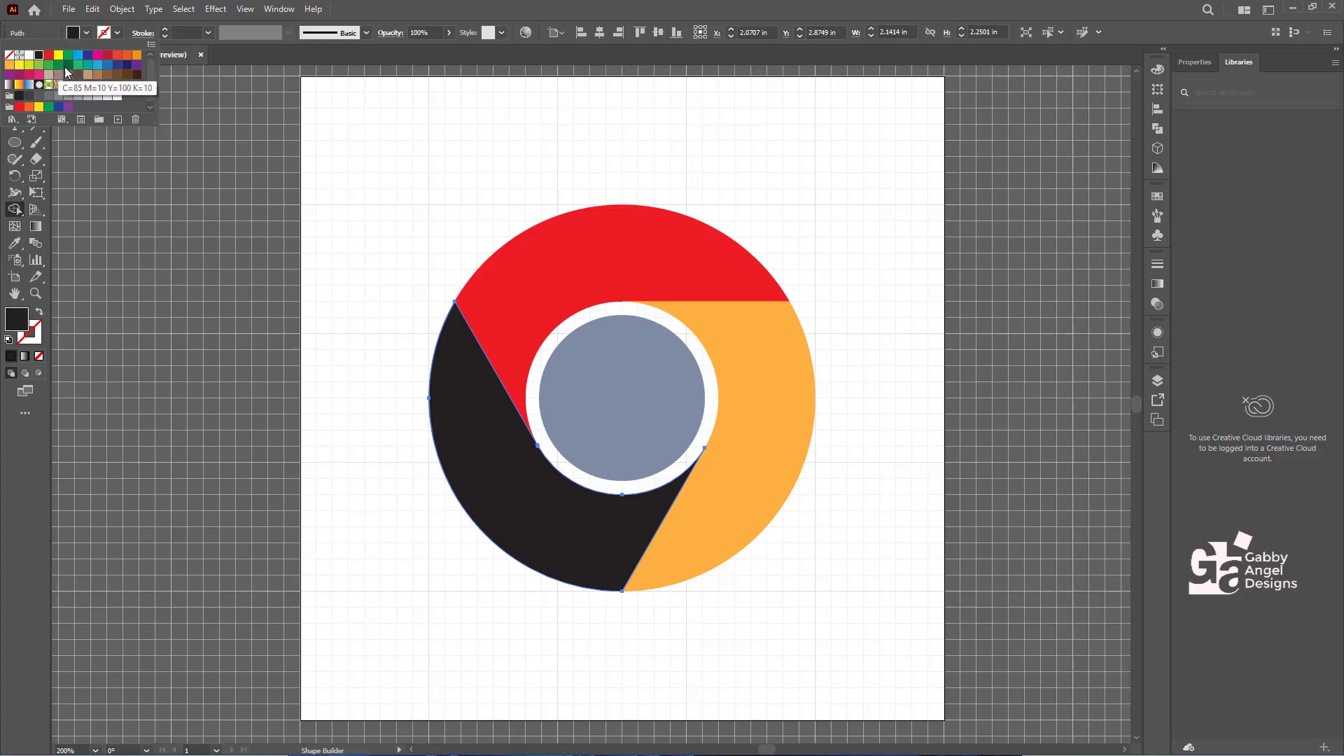
{"action": "left_click", "coordinate": [67, 66]}
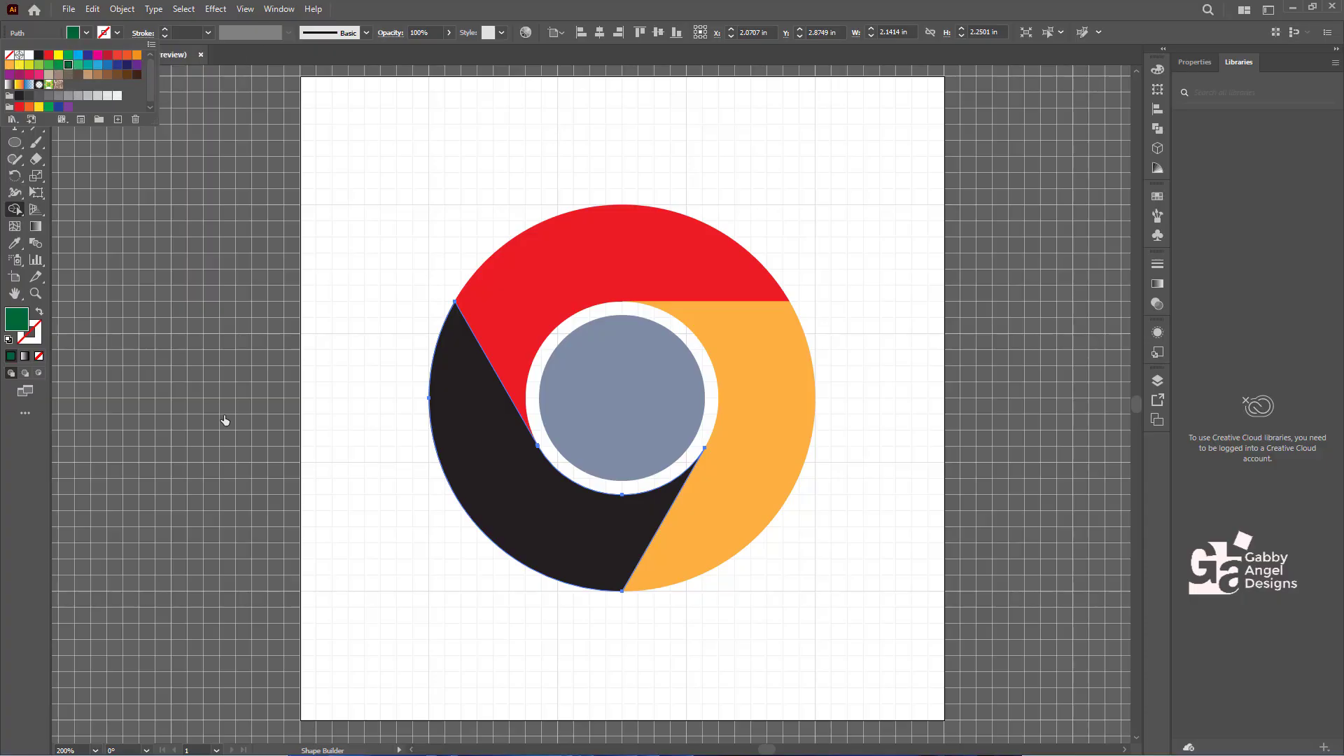
{"action": "left_click", "coordinate": [481, 457]}
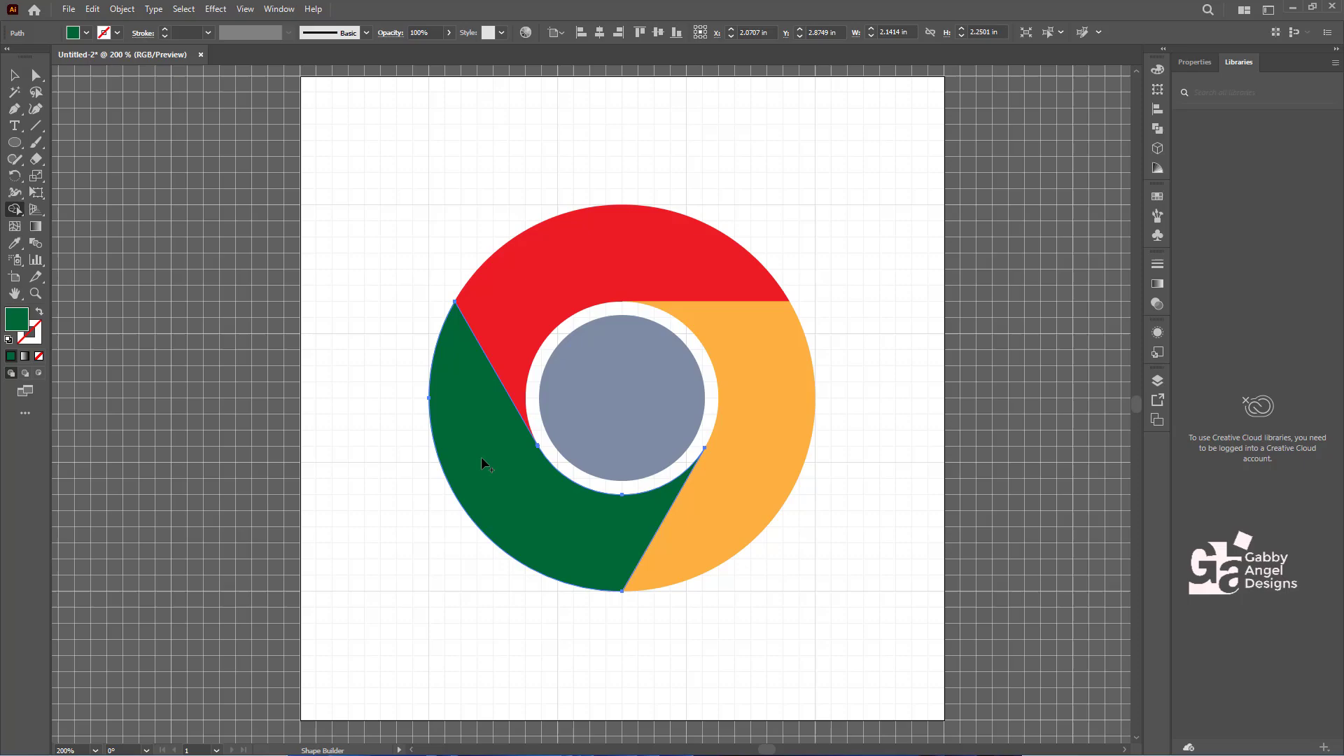
Select the gray-blue centre circle and fill it with the dark blue swatch using the Shape Builder tool.
{"action": "left_click", "coordinate": [14, 77]}
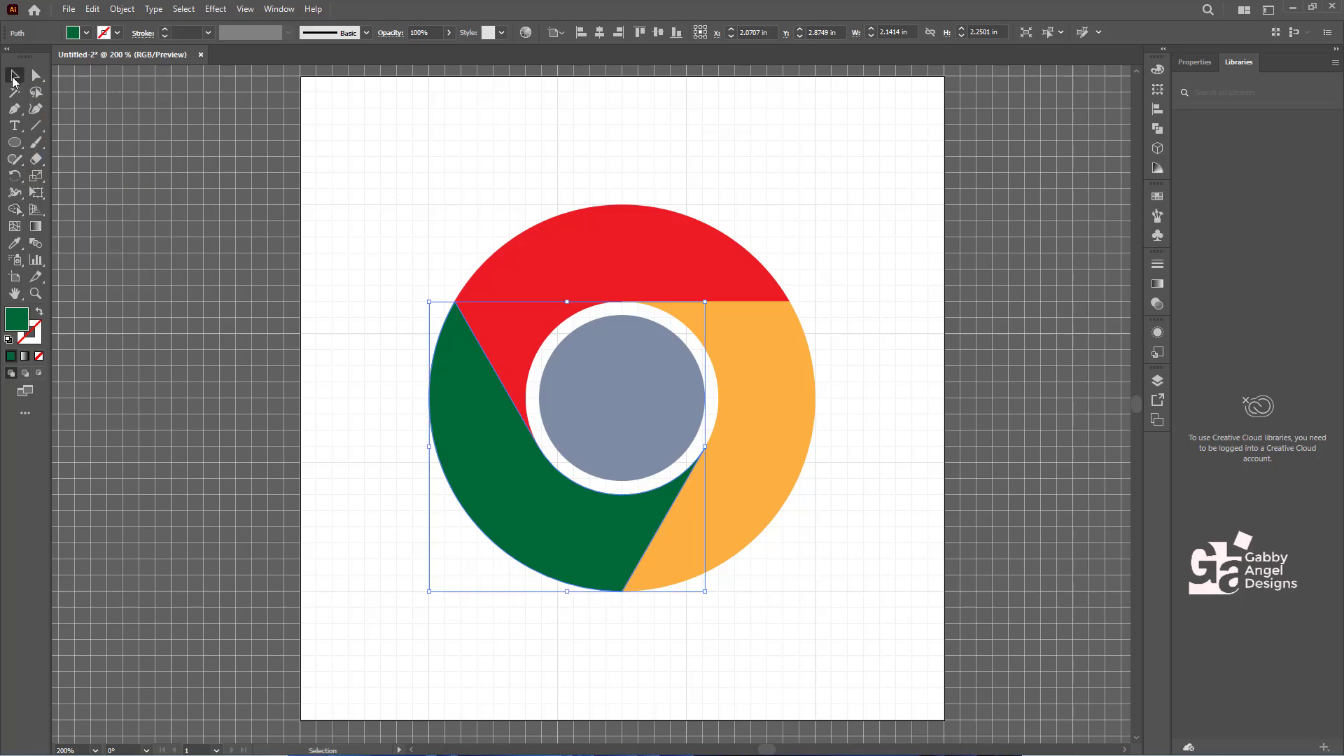
{"action": "left_click", "coordinate": [617, 369]}
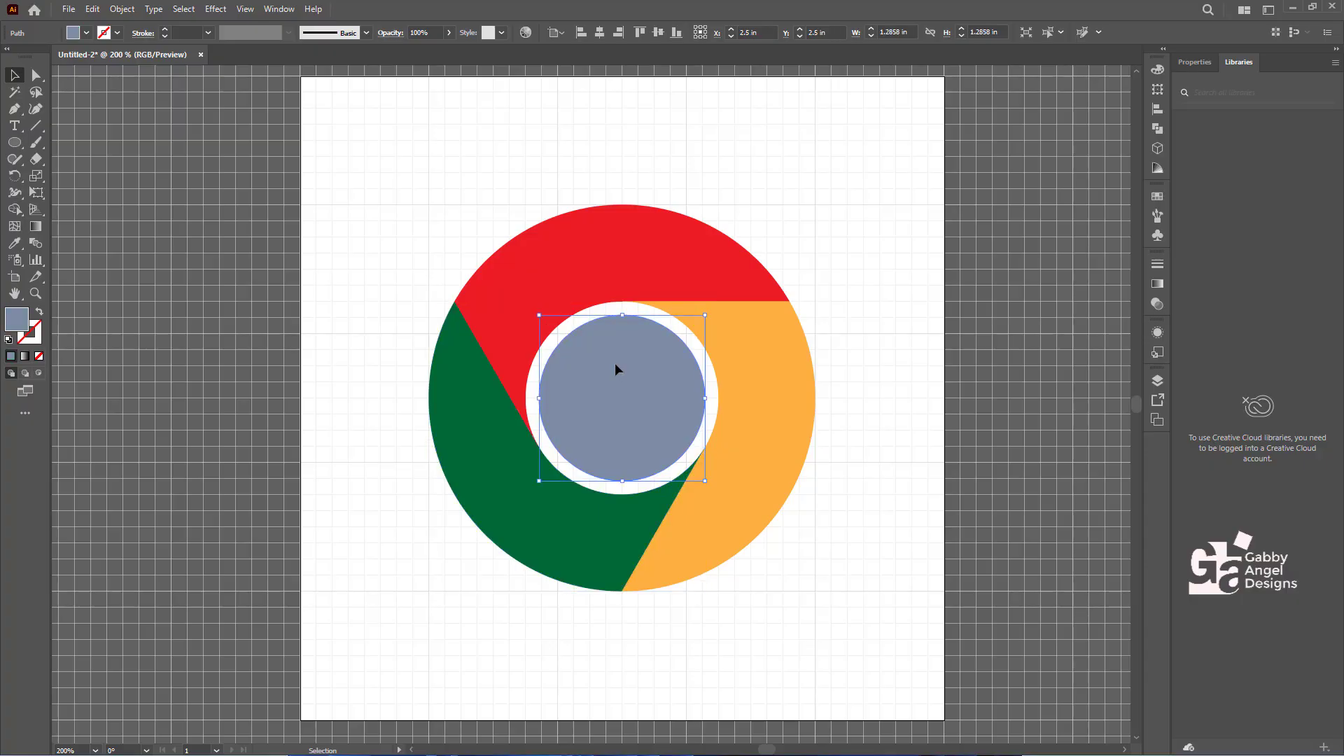
{"action": "left_click", "coordinate": [17, 207]}
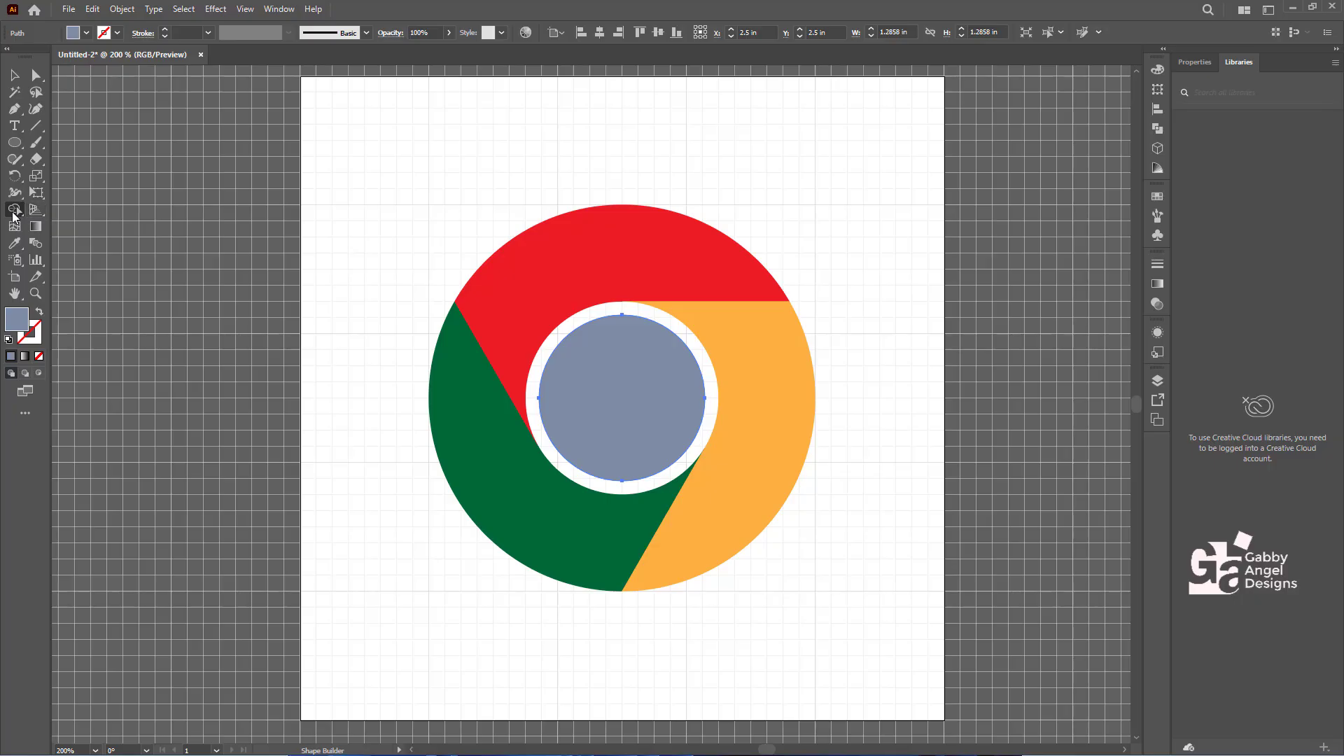
{"action": "left_click", "coordinate": [71, 32]}
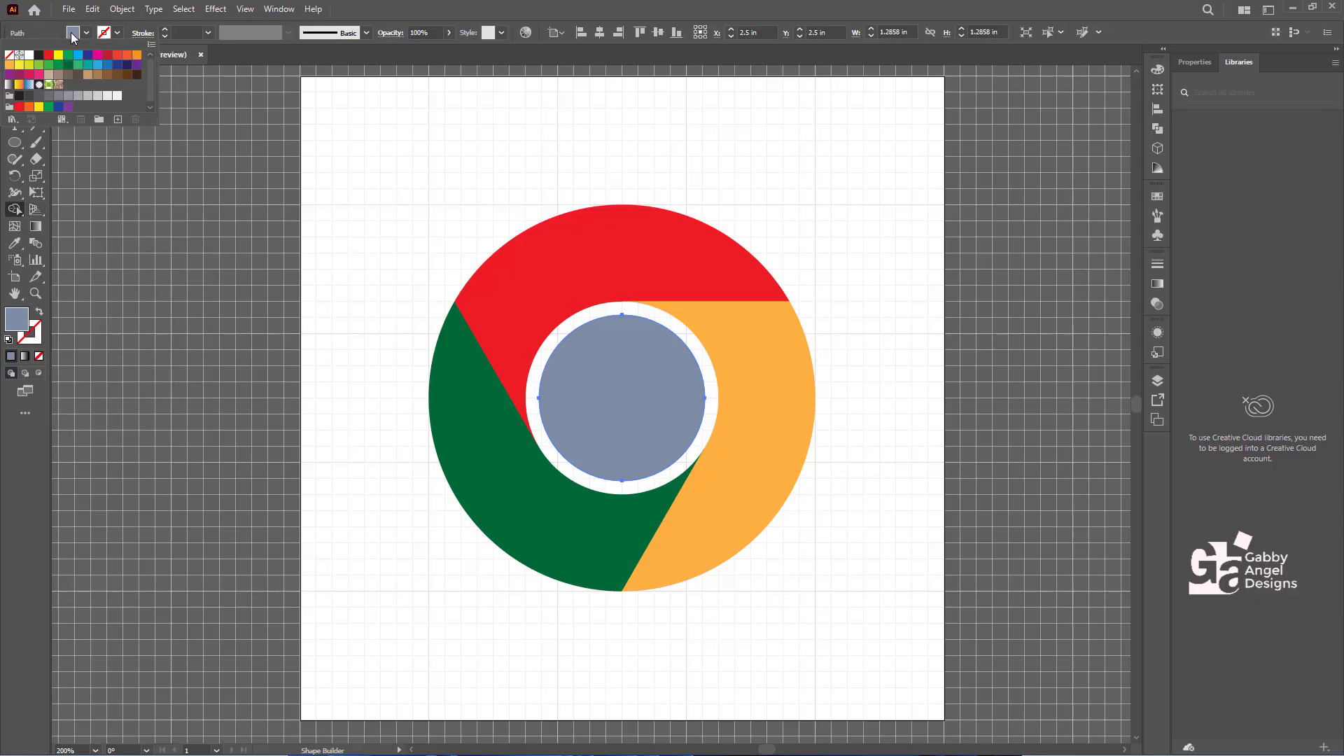
{"action": "left_click", "coordinate": [116, 66]}
{"action": "left_click", "coordinate": [653, 391]}
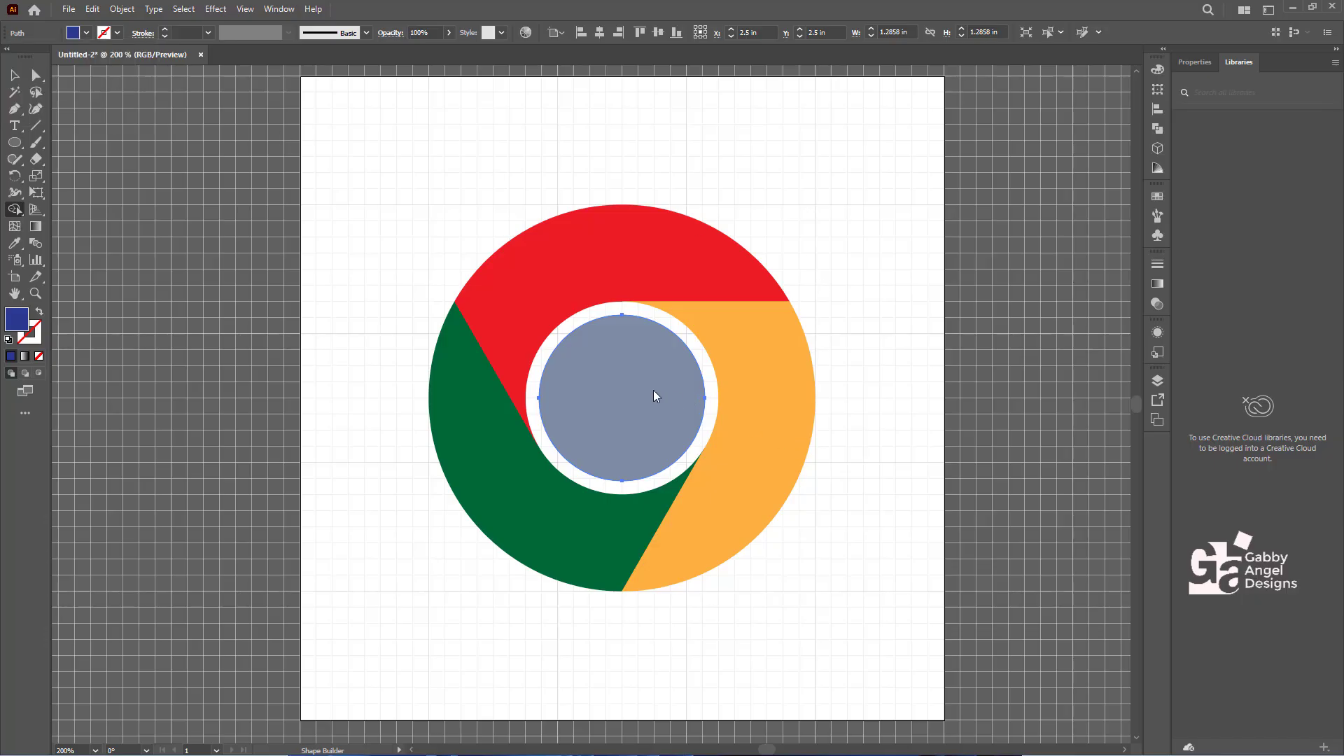
{"action": "left_click", "coordinate": [627, 381]}
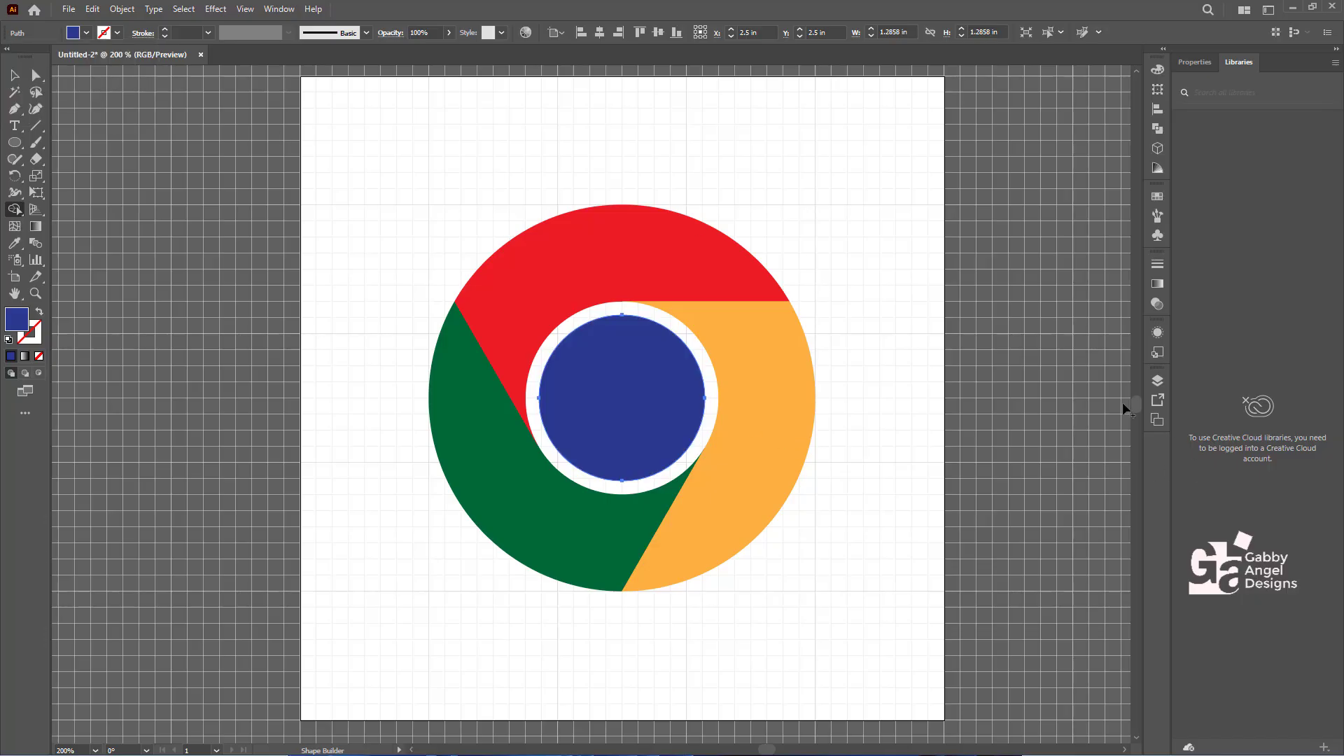